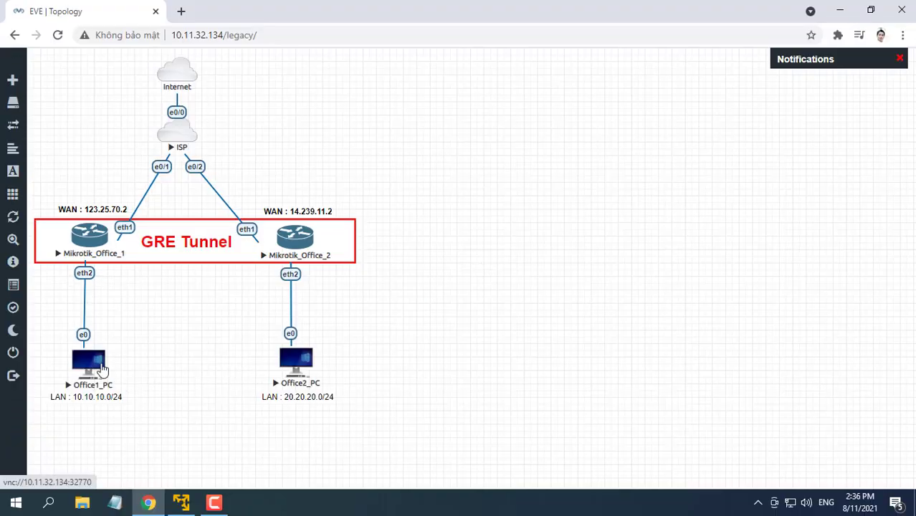
# Open Office1_PC's console full-screen from the EVE-NG topology and launch winbox64.exe
pyautogui.click(98, 364)
pyautogui.click(522, 128)
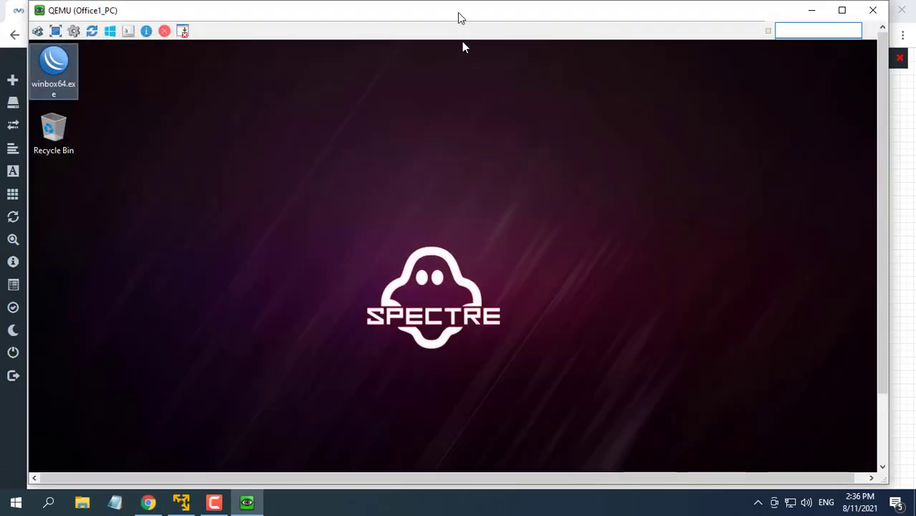
pyautogui.hotkey('ctrl', 'alt', 'shift', 'f')
pyautogui.doubleClick(38, 48)
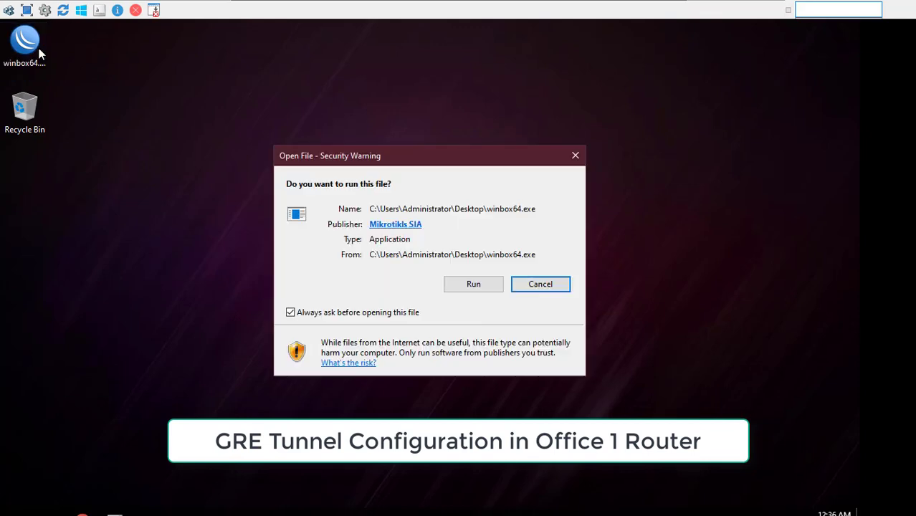
# Run WinBox, connect to Office1_Mikrotik at 10.10.10.1, and start a new GRE tunnel interface
pyautogui.click(478, 288)
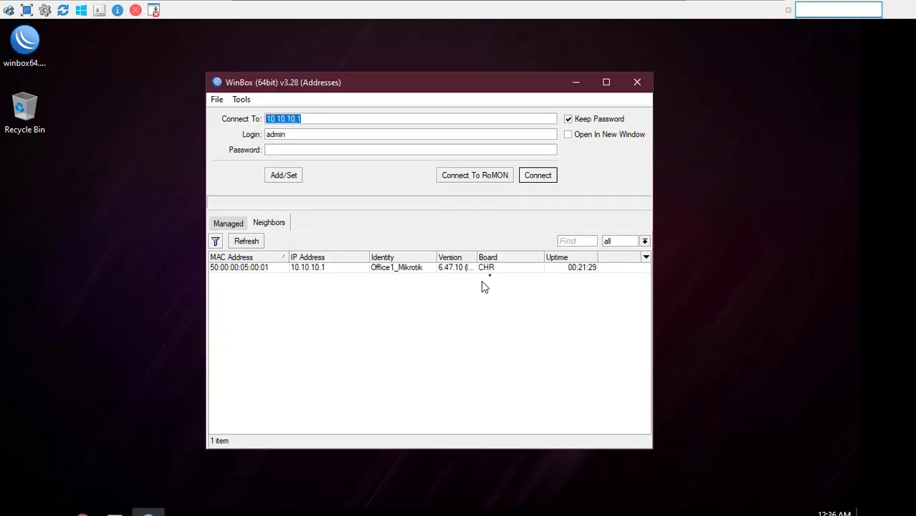
pyautogui.click(495, 269)
pyautogui.click(540, 177)
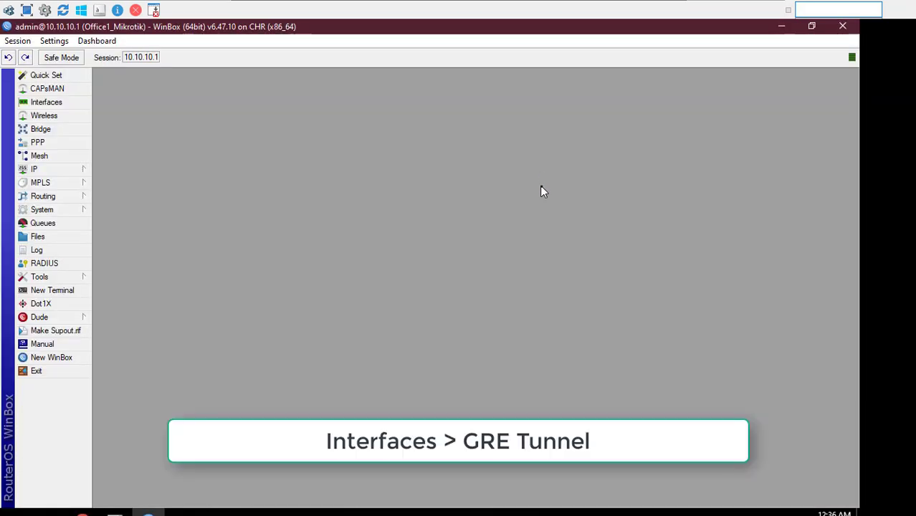
pyautogui.click(71, 104)
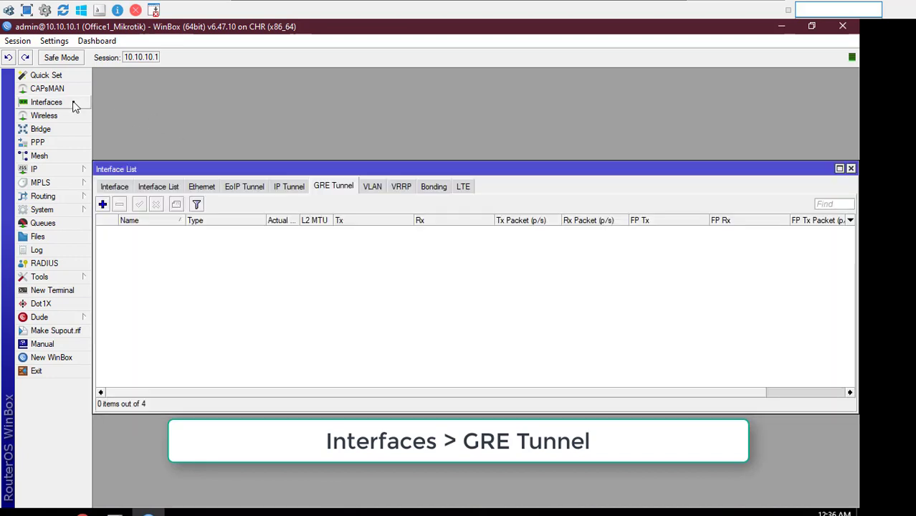
pyautogui.click(102, 204)
# Create GRE tunnel 'Office1 > Office2' with local address 123.25.70.2 and remote address 14.239.11.2
pyautogui.write('Office1')
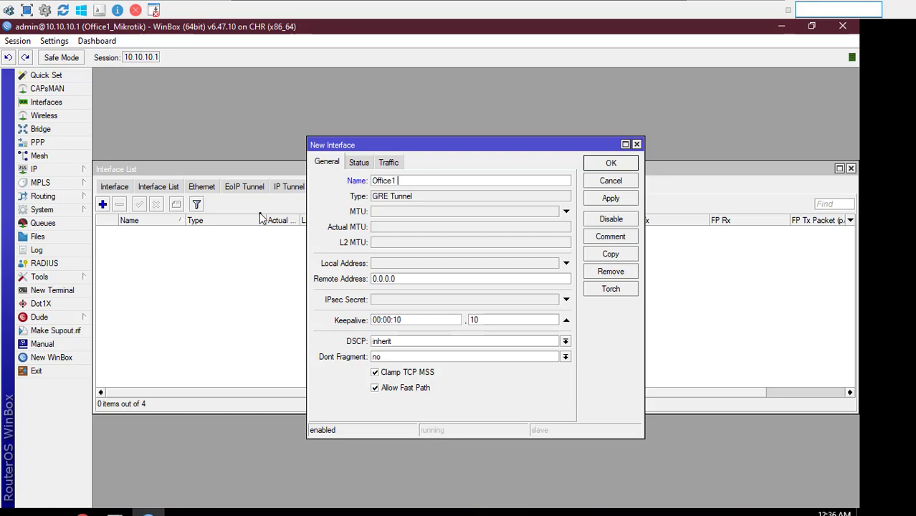
pyautogui.write(' > Office2')
pyautogui.click(384, 265)
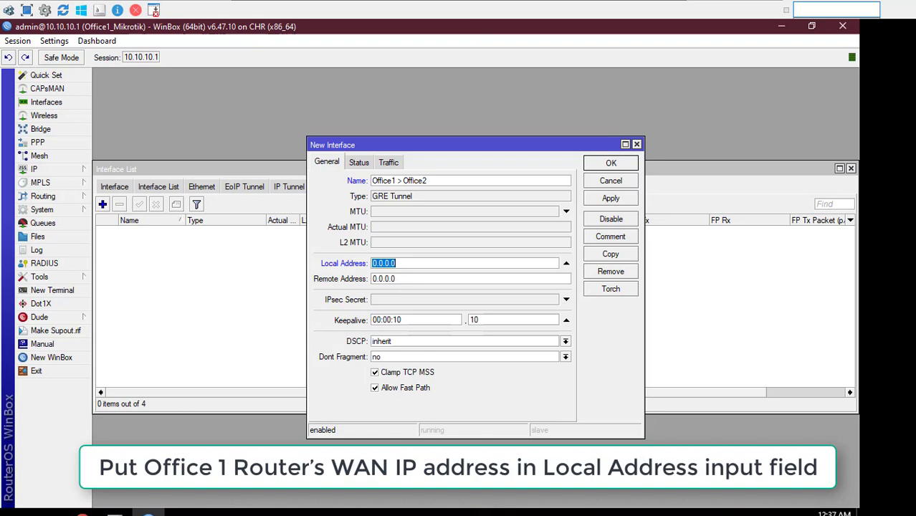
pyautogui.write('123')
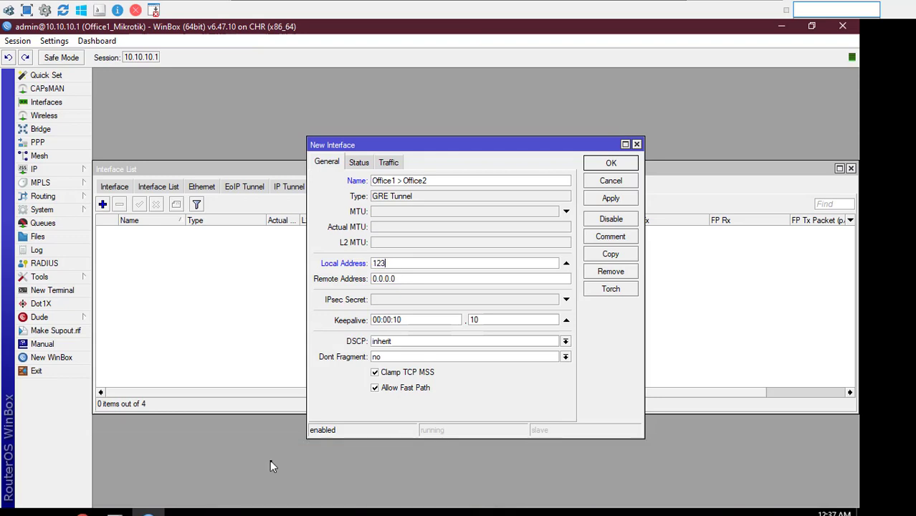
pyautogui.write('.25.')
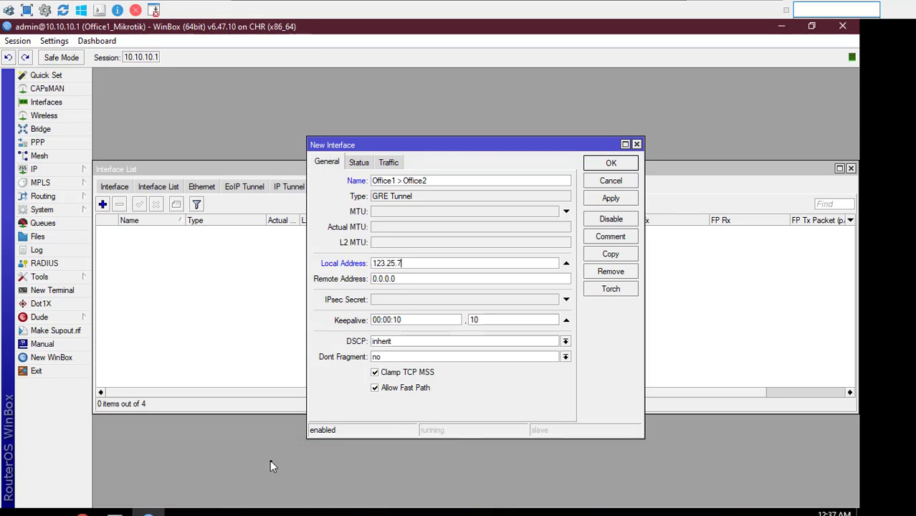
pyautogui.write('70.2')
pyautogui.moveTo(418, 279); pyautogui.dragTo(352, 279)
pyautogui.hotkey('alt', 'Tab')
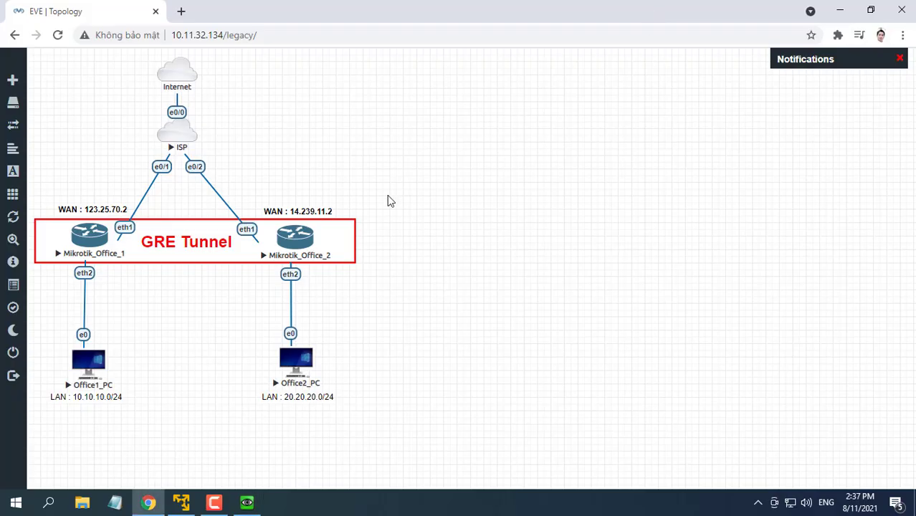
pyautogui.click(258, 501)
pyautogui.write('14.23')
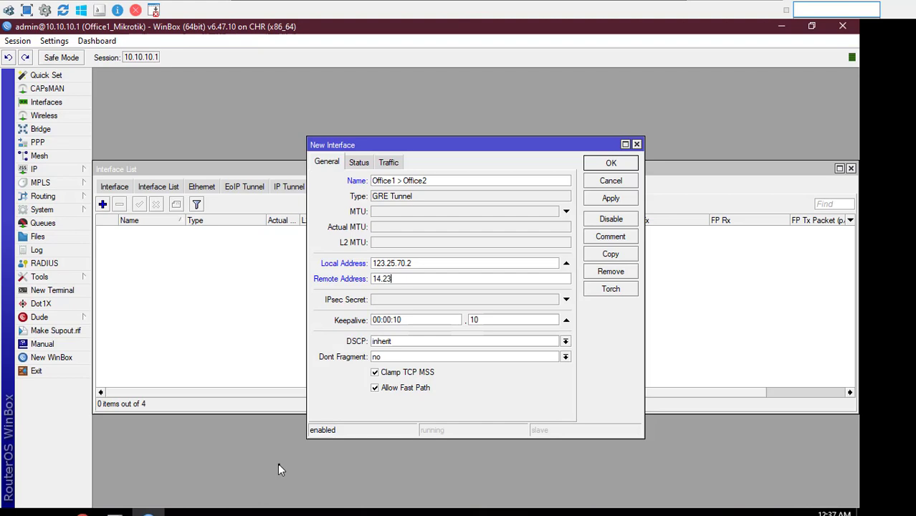
pyautogui.write('9.11.2')
pyautogui.click(620, 163)
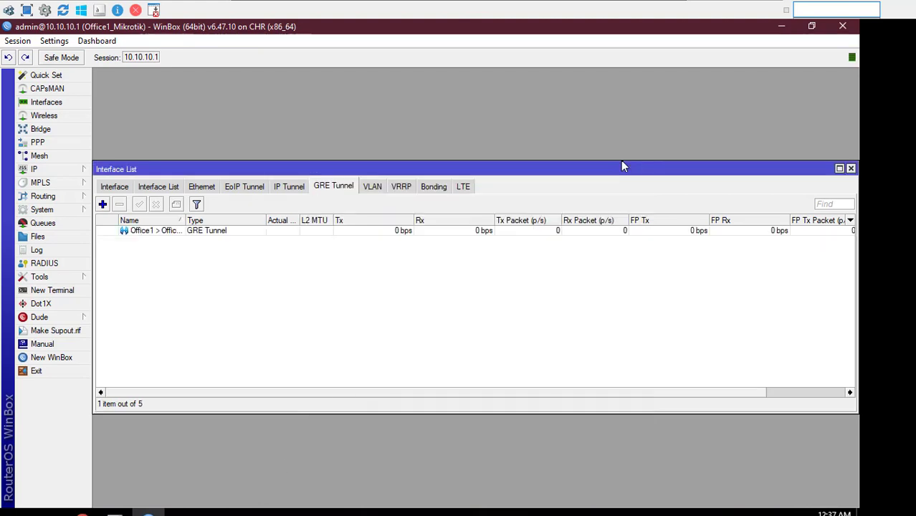
# Check the new tunnel in the full interface list, then close the list
pyautogui.click(350, 231)
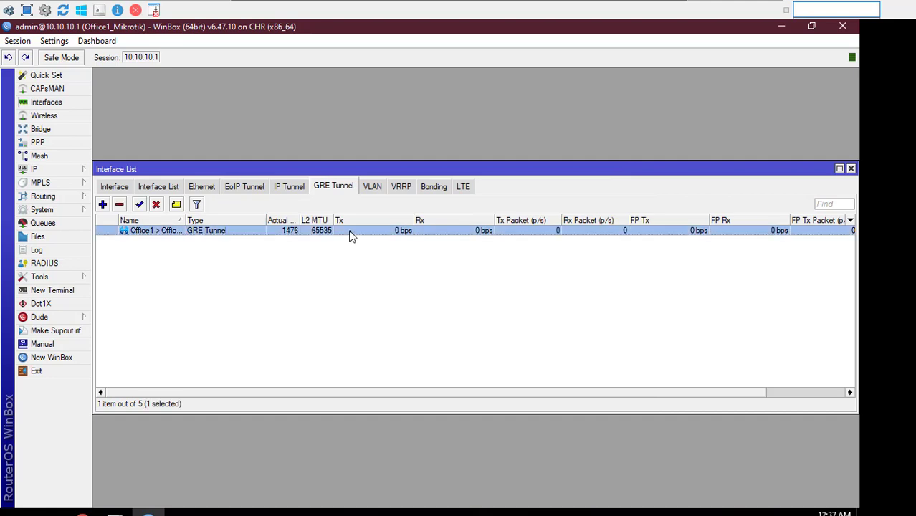
pyautogui.click(116, 190)
pyautogui.click(235, 232)
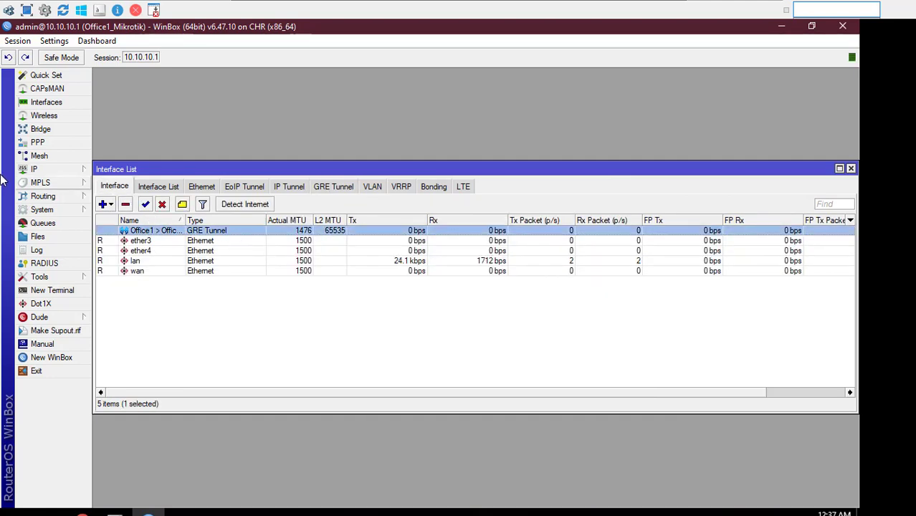
pyautogui.click(851, 169)
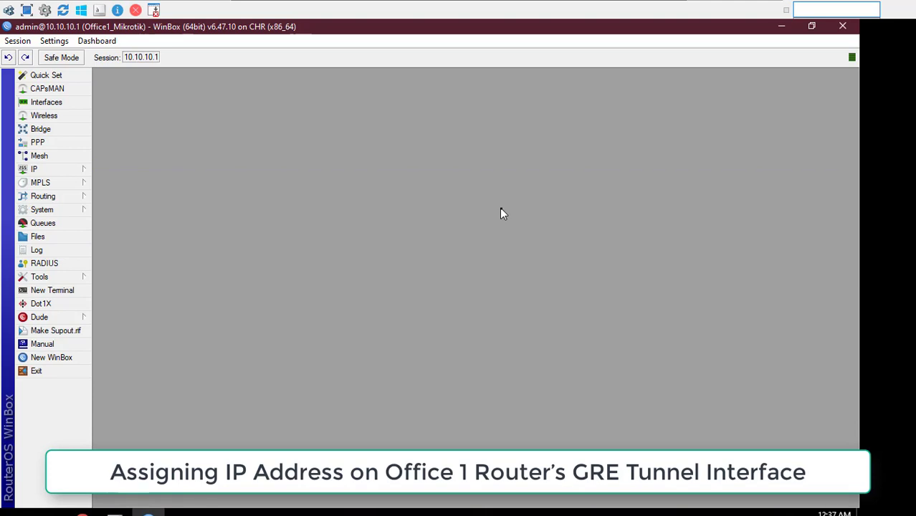
pyautogui.click(76, 170)
# Label the topology with GRE IP 172.16.1.1 for Office 1 and 172.16.1.2 for Office 2
pyautogui.click(122, 200)
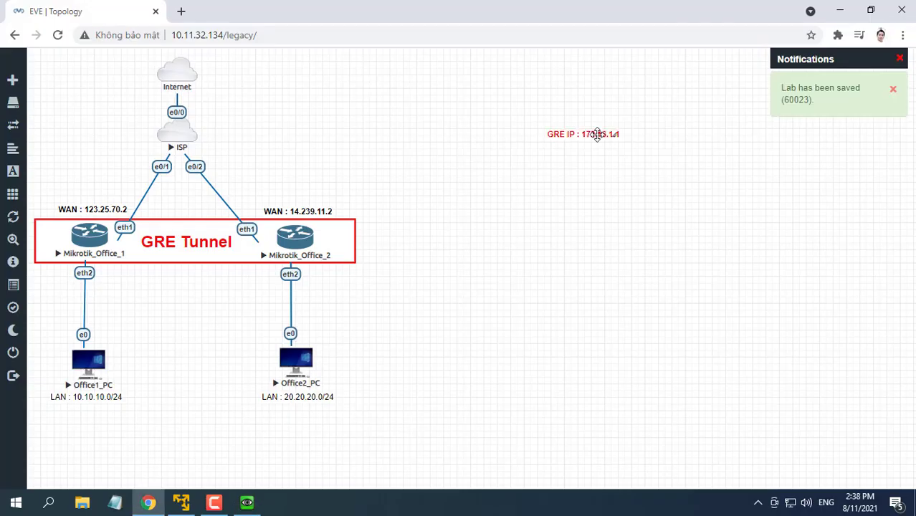
pyautogui.moveTo(597, 134); pyautogui.dragTo(105, 195)
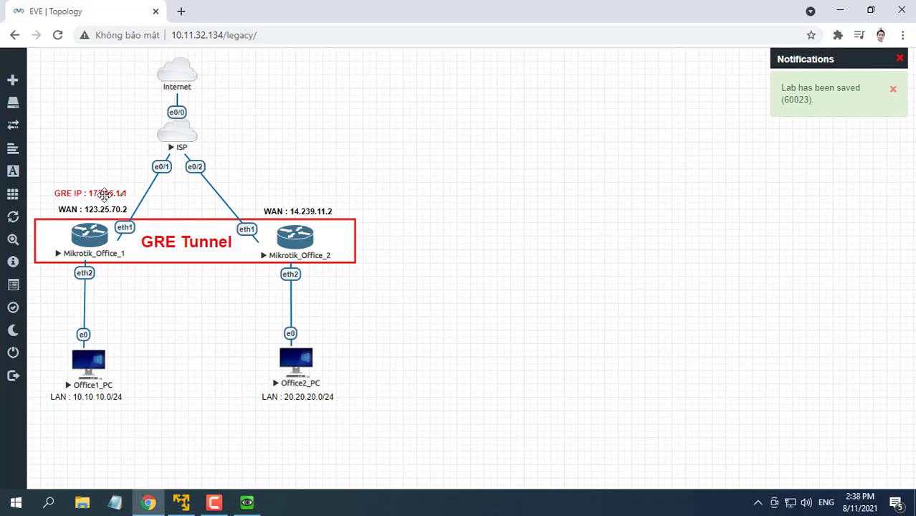
pyautogui.moveTo(645, 185); pyautogui.dragTo(297, 199)
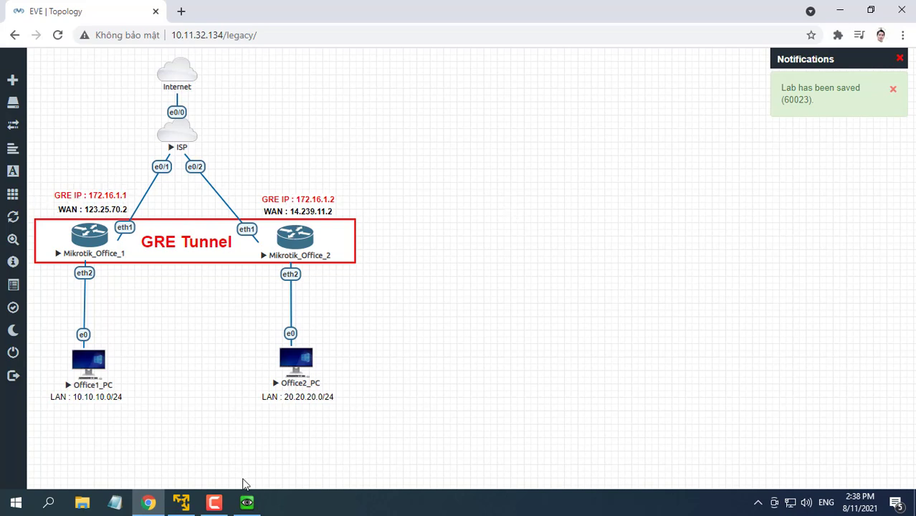
pyautogui.click(248, 504)
# Add address 172.16.1.1/30 on the Office1 > Office2 tunnel and close the address list
pyautogui.click(100, 91)
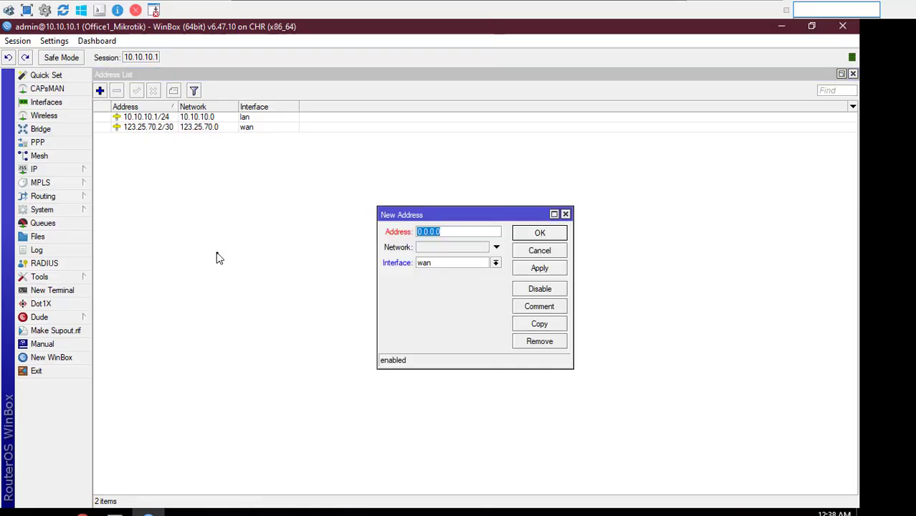
pyautogui.write('172.16.1.1/30')
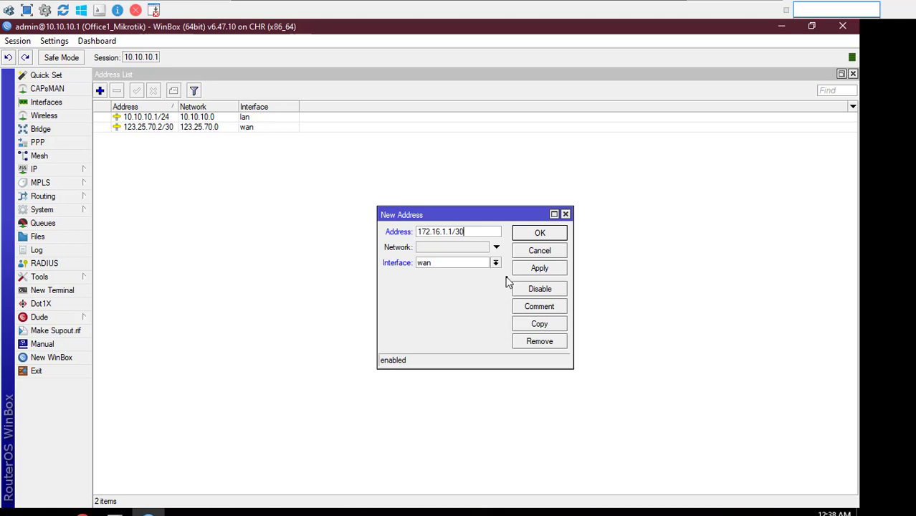
pyautogui.click(495, 263)
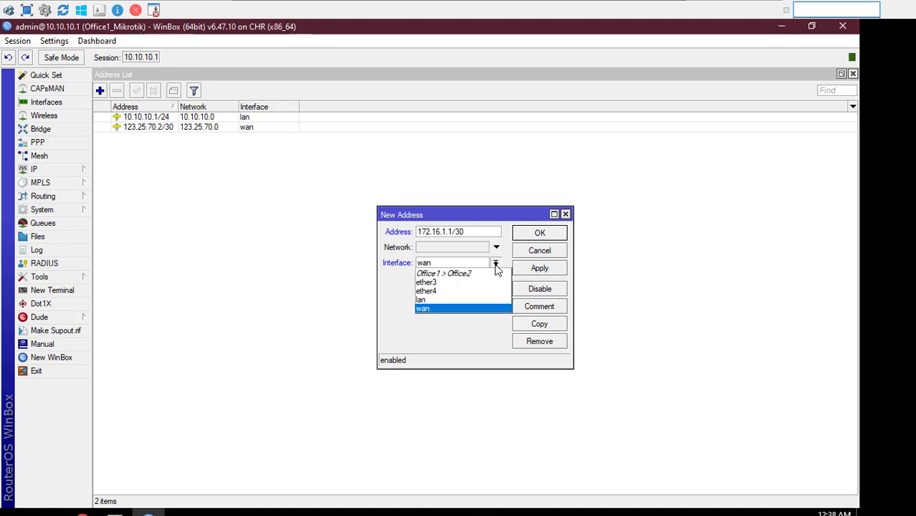
pyautogui.click(482, 274)
pyautogui.click(542, 236)
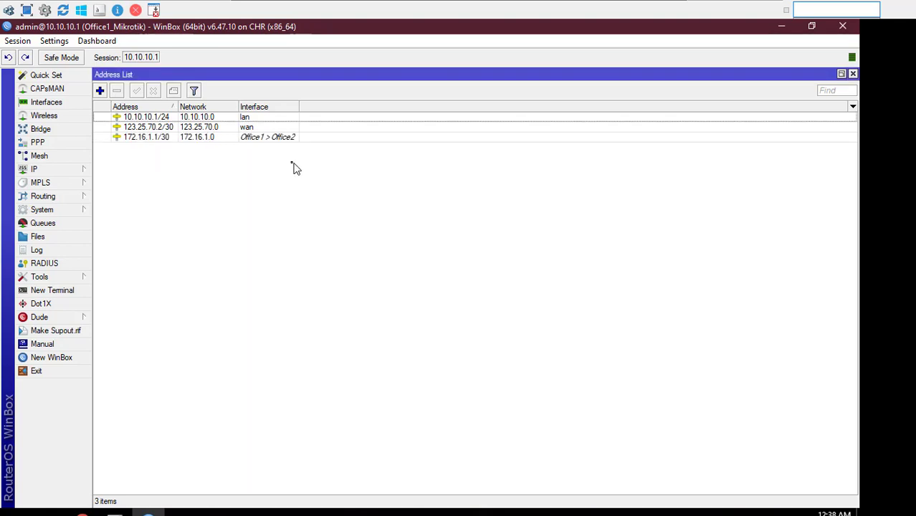
pyautogui.click(280, 142)
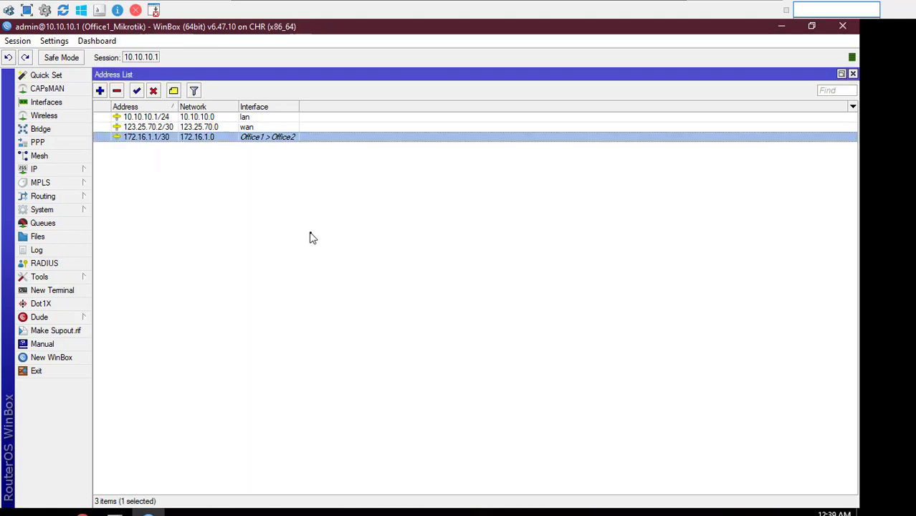
pyautogui.click(852, 74)
pyautogui.click(64, 171)
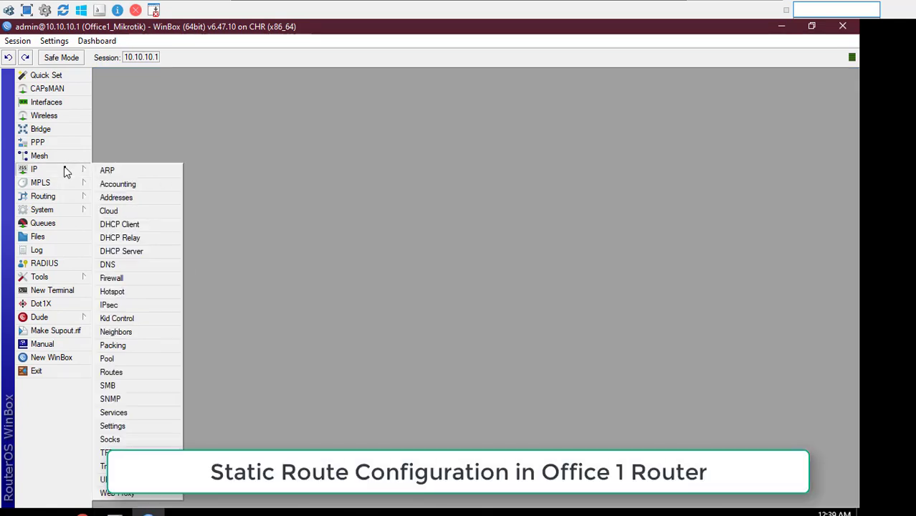
# Add a static route to 20.20.20.0/24 via gateway 172.16.1.2 on the Office 1 router
pyautogui.click(112, 373)
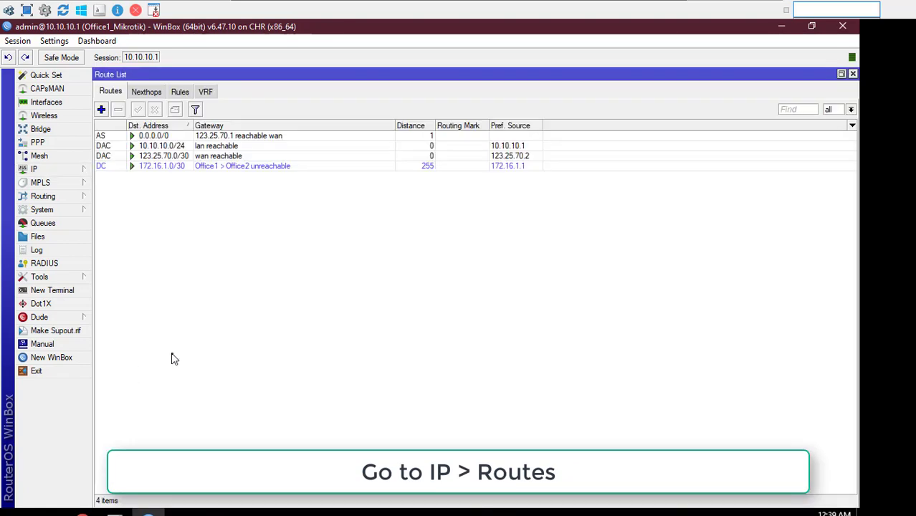
pyautogui.click(101, 109)
pyautogui.write('20.20.20')
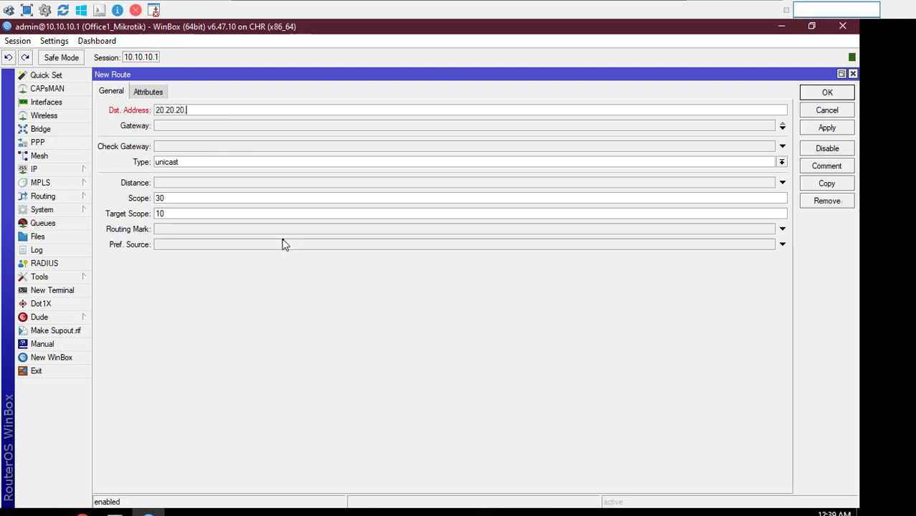
pyautogui.write('.0/24')
pyautogui.click(213, 128)
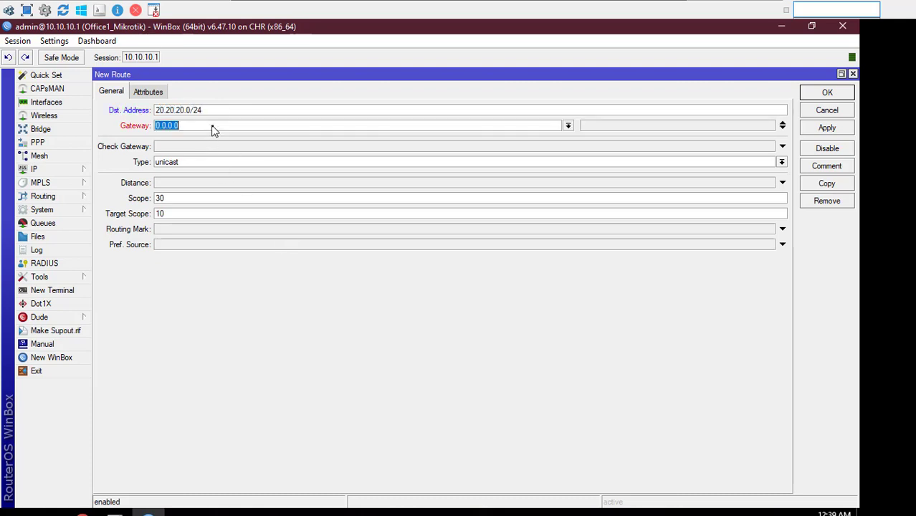
pyautogui.write('172.16.1.2')
pyautogui.click(218, 110)
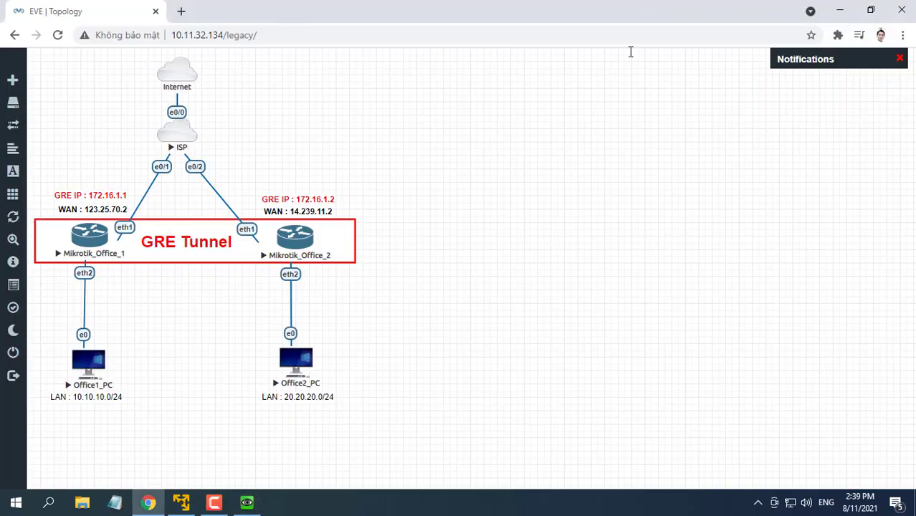
pyautogui.click(631, 10)
pyautogui.click(251, 502)
pyautogui.write('20.20.20.0/24')
pyautogui.press('Tab')
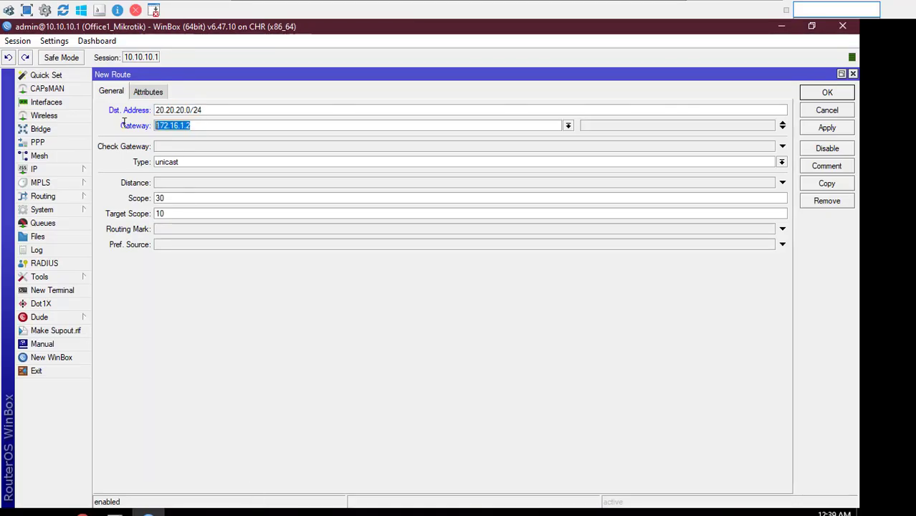
pyautogui.click(652, 3)
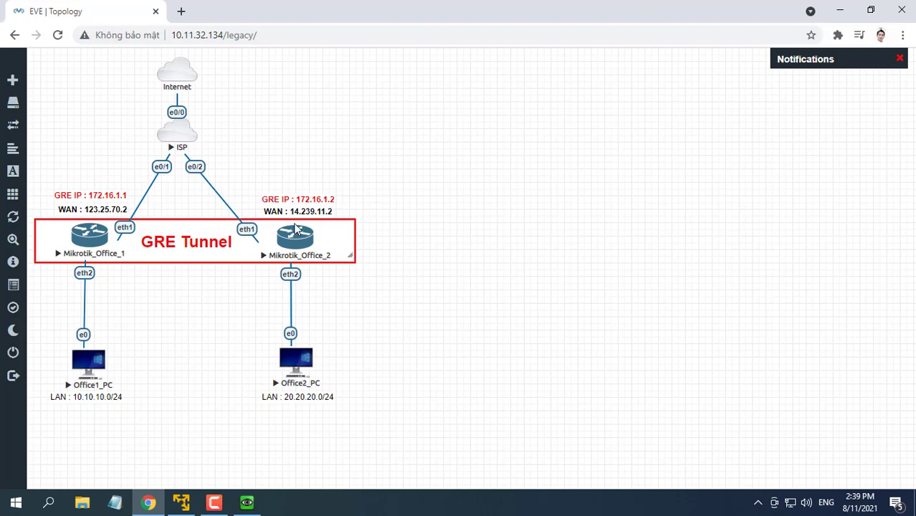
pyautogui.click(251, 501)
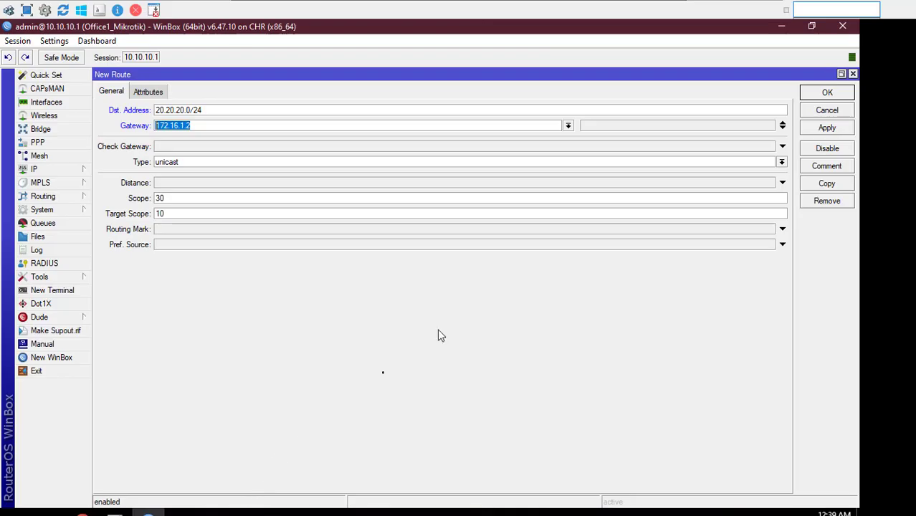
pyautogui.click(820, 94)
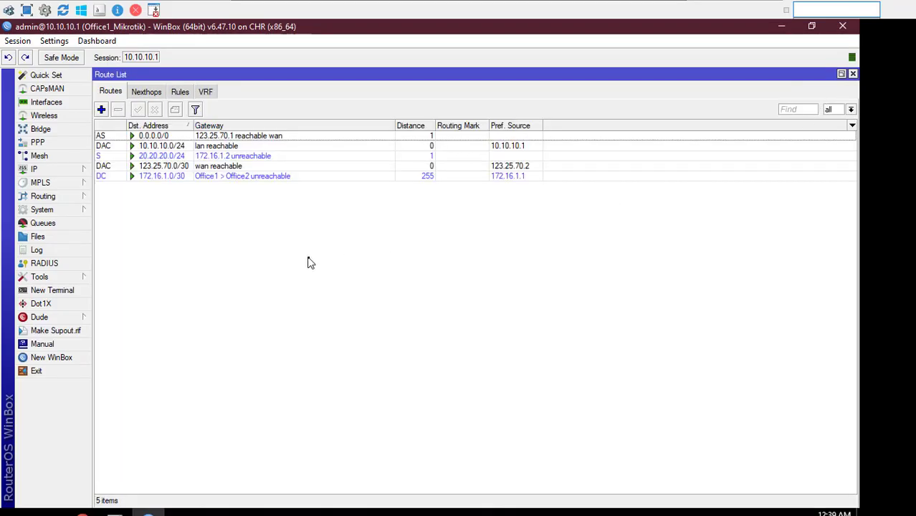
# Close the route list and exit the Office 1 WinBox session
pyautogui.click(280, 157)
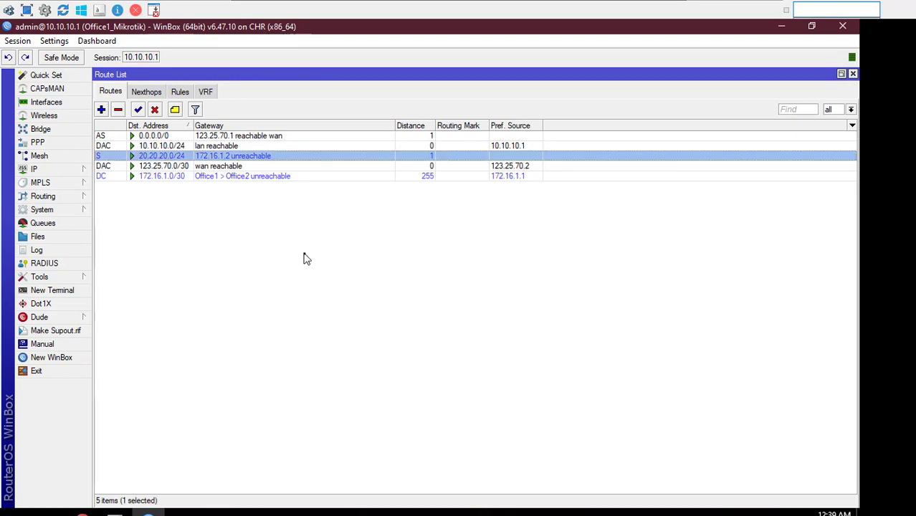
pyautogui.click(852, 74)
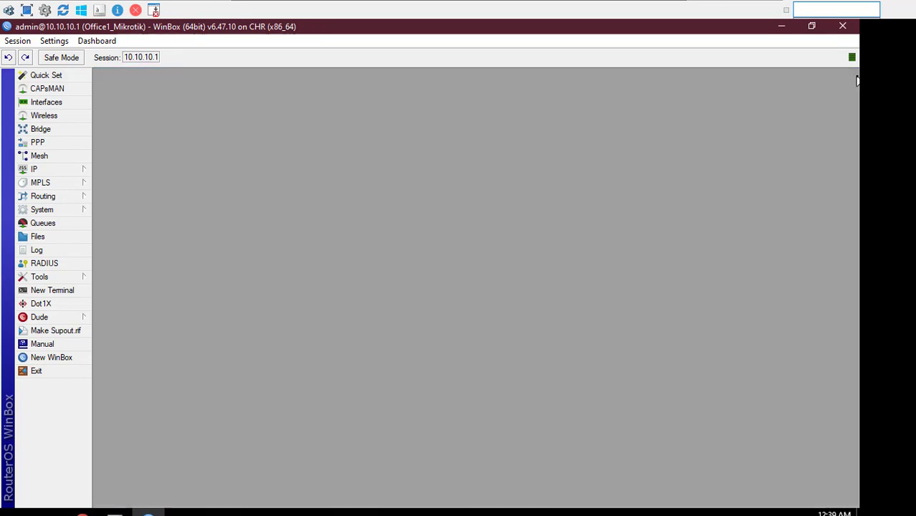
pyautogui.click(843, 27)
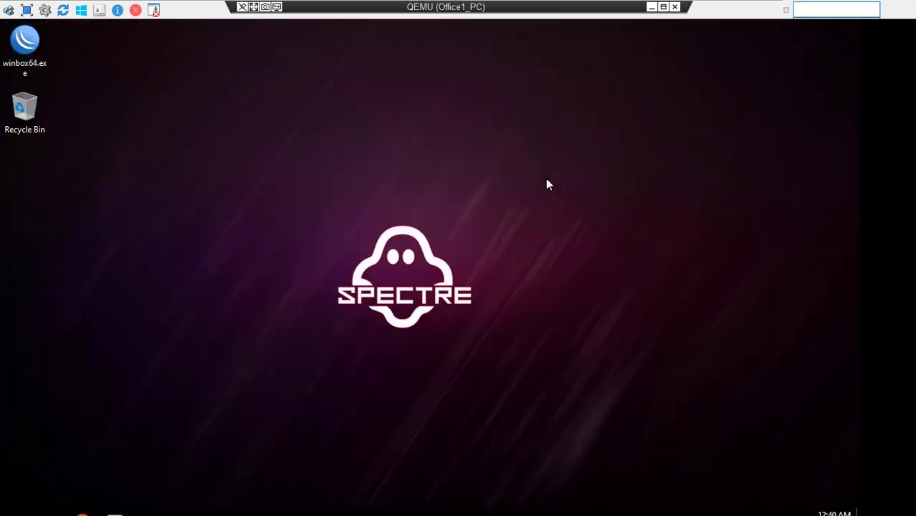
# Run ipconfig in Command Prompt to show Office1_PC's 10.10.10.254 addressing
pyautogui.click(116, 510)
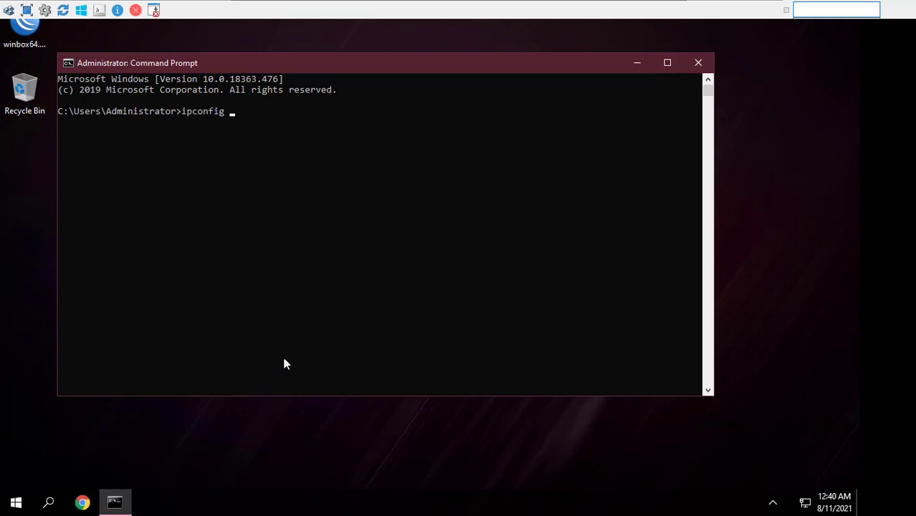
pyautogui.write('ipconfig')
pyautogui.press('Return')
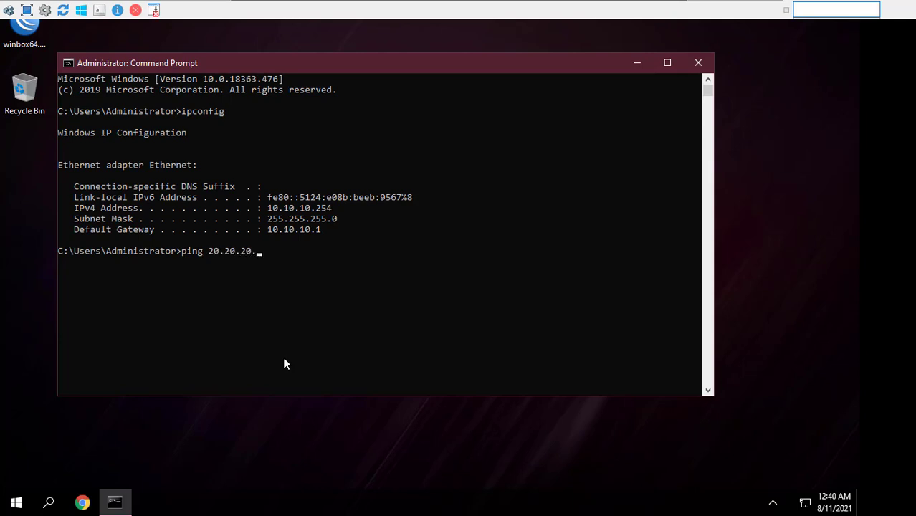
# Ping 20.20.20.254 and stop it after it times out with 100% loss
pyautogui.write('ping 20.20.20.254')
pyautogui.press('Return')
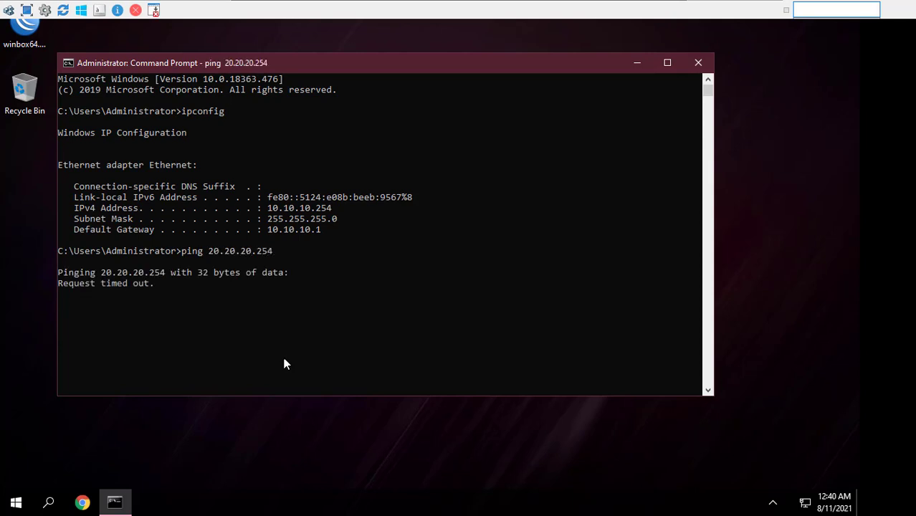
pyautogui.hotkey('ctrl', 'c')
pyautogui.moveTo(490, 39)
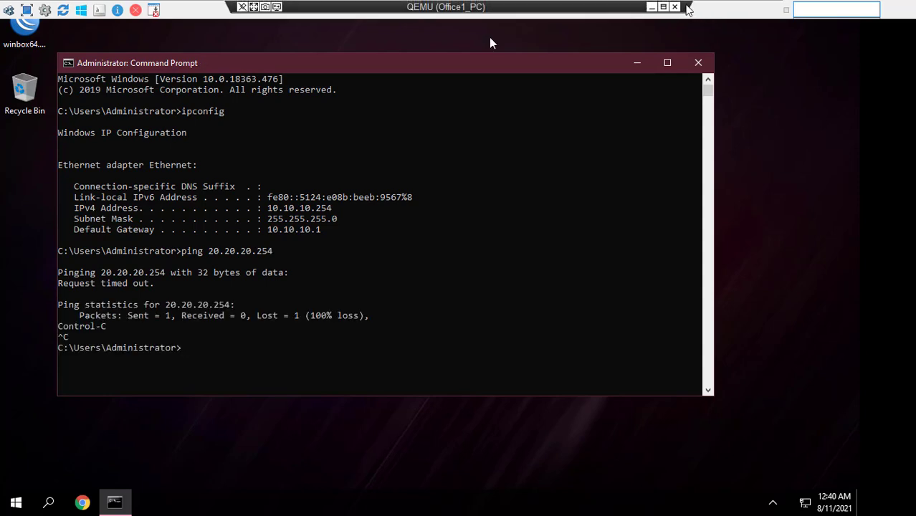
pyautogui.click(674, 10)
# From Office2_PC's console, log into Office2_Mikrotik in WinBox and start a new GRE tunnel
pyautogui.click(295, 237)
pyautogui.click(506, 128)
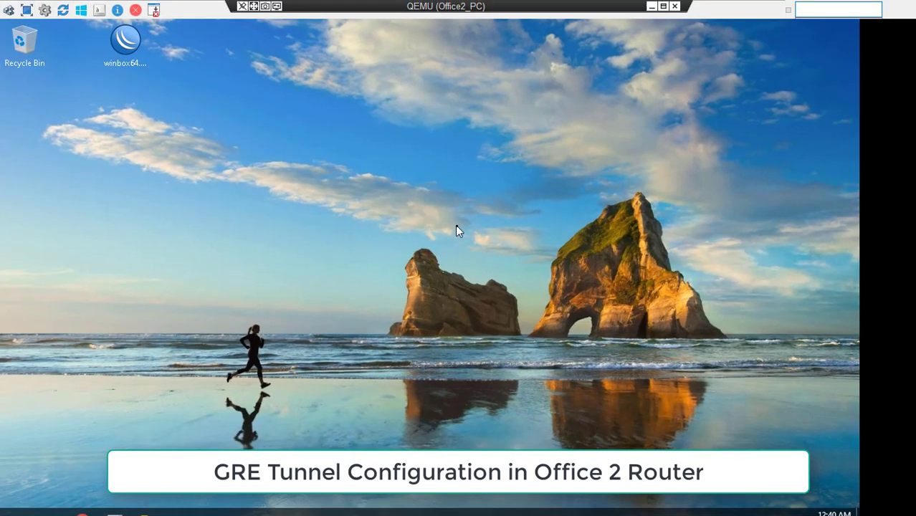
pyautogui.doubleClick(125, 39)
pyautogui.click(468, 283)
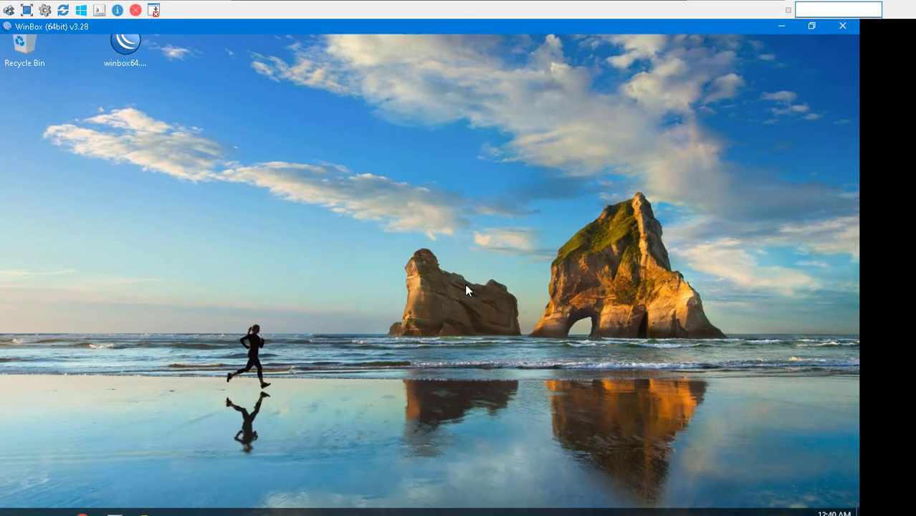
pyautogui.click(401, 212)
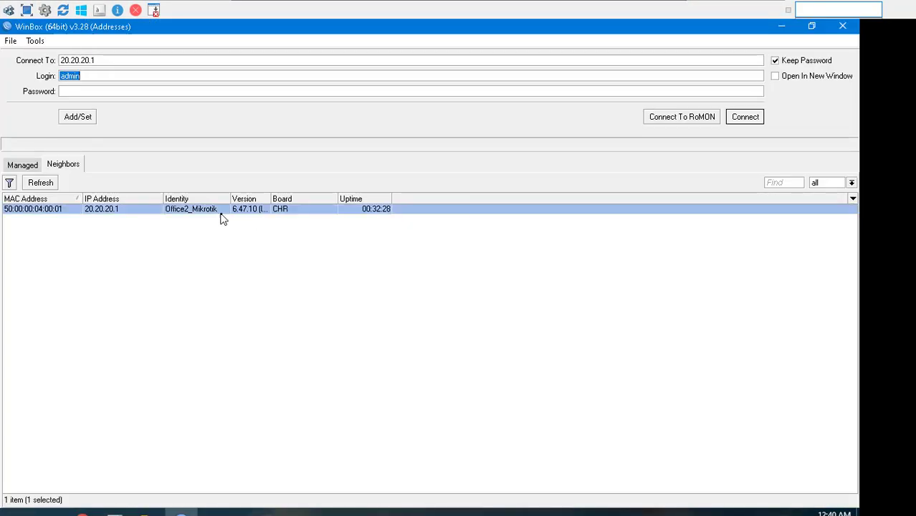
pyautogui.click(744, 117)
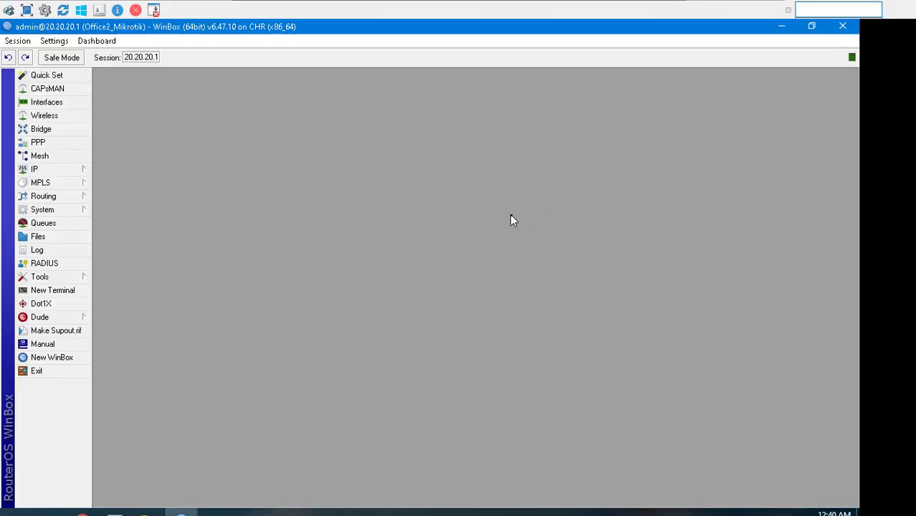
pyautogui.click(66, 103)
pyautogui.click(334, 187)
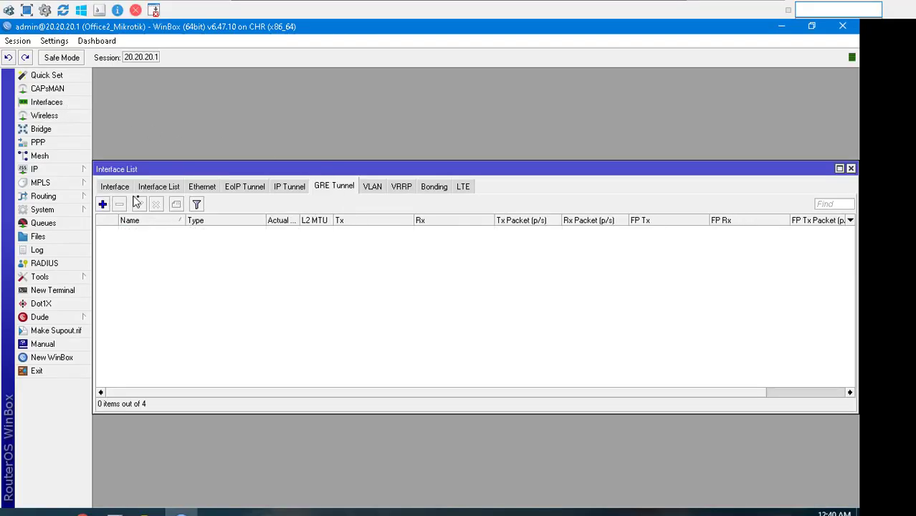
pyautogui.click(102, 204)
# Create GRE tunnel 'Office2 > Office1' with local 14.239.11.2 and remote 123.25.70.2
pyautogui.write('Office2 > Office1')
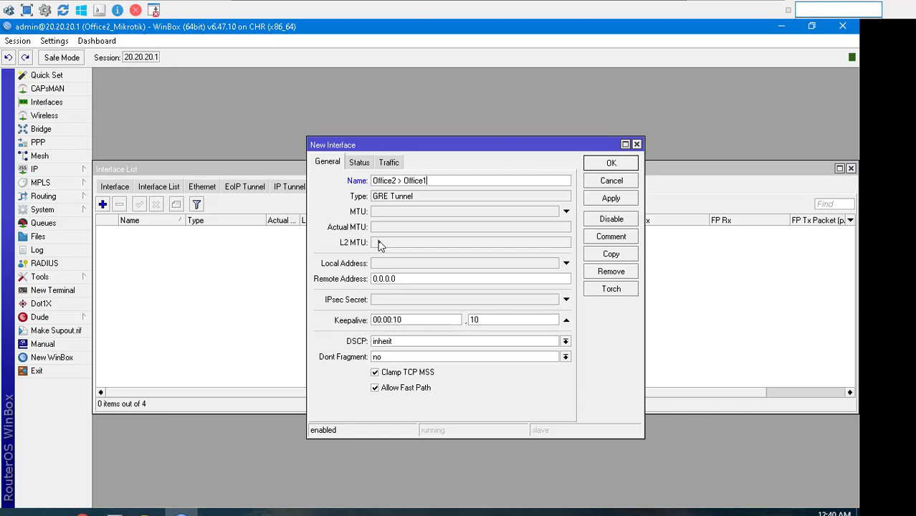
pyautogui.click(391, 264)
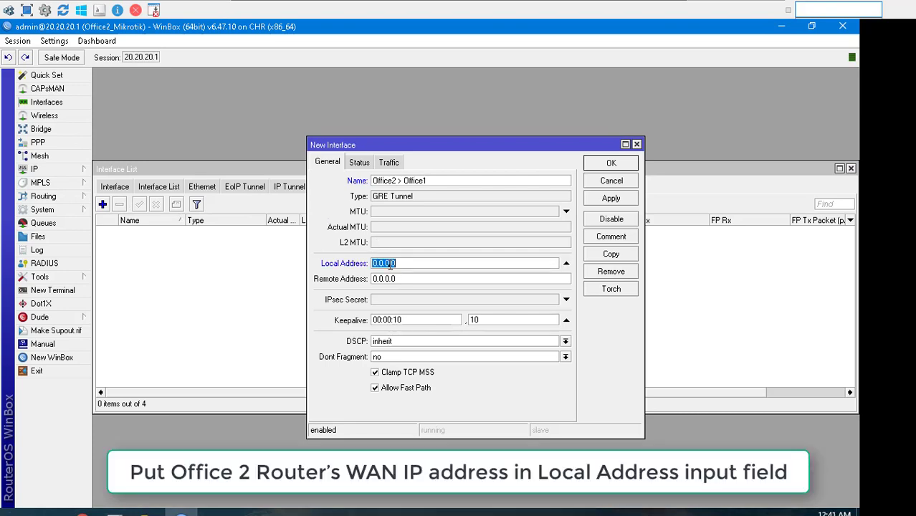
pyautogui.press('End')
pyautogui.write('14.')
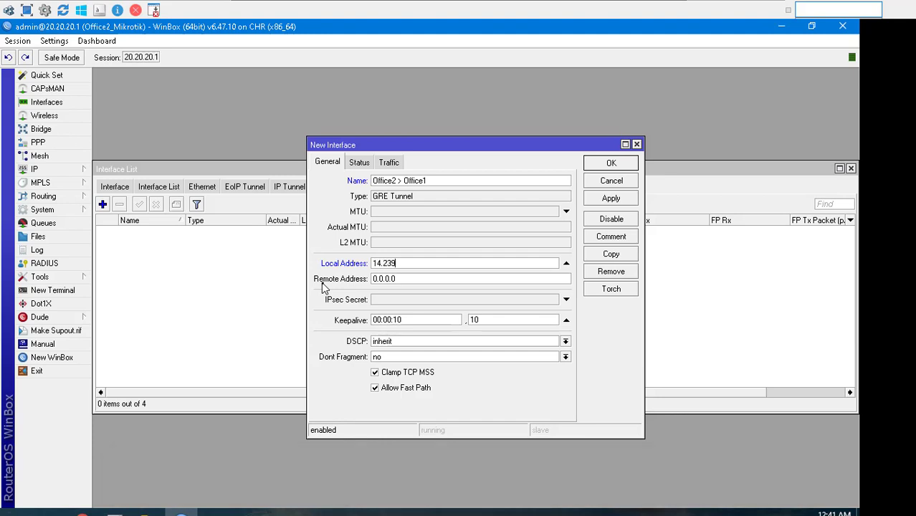
pyautogui.click(374, 280)
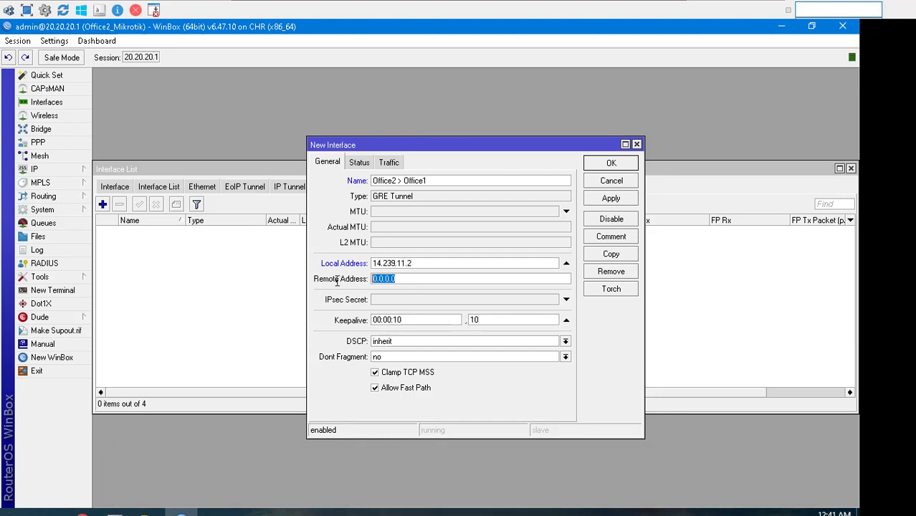
pyautogui.write('123.25.70.2')
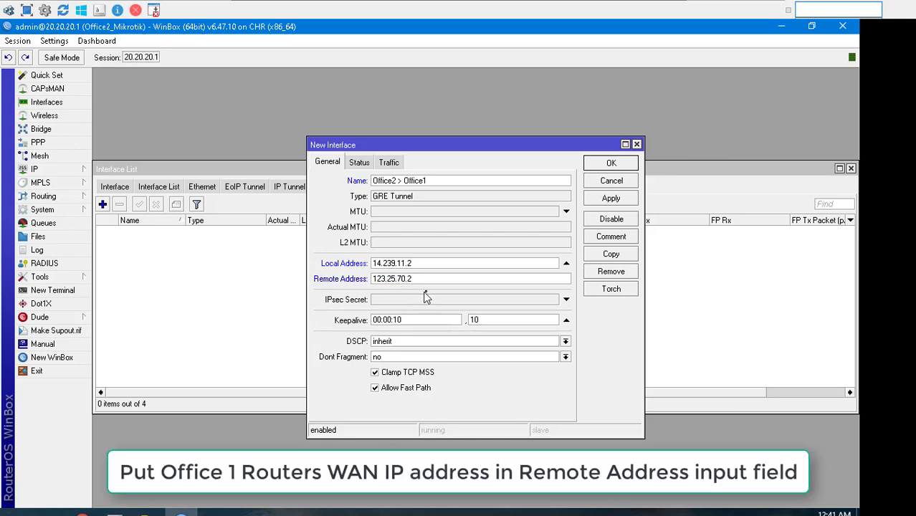
pyautogui.moveTo(430, 263); pyautogui.dragTo(351, 263)
pyautogui.moveTo(414, 279); pyautogui.dragTo(365, 279)
pyautogui.click(631, 20)
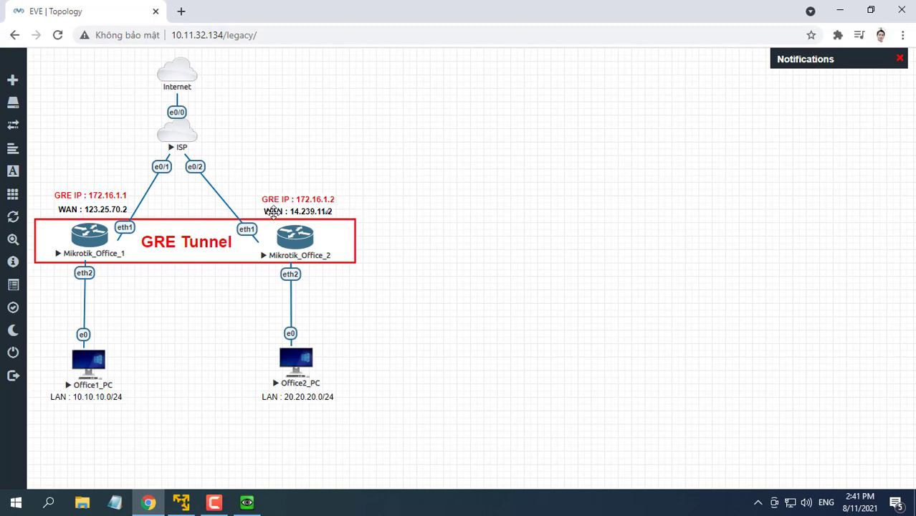
pyautogui.click(246, 502)
pyautogui.click(626, 166)
# Check the new tunnel in the full interface list, then close the list
pyautogui.click(395, 229)
pyautogui.click(117, 188)
pyautogui.click(228, 231)
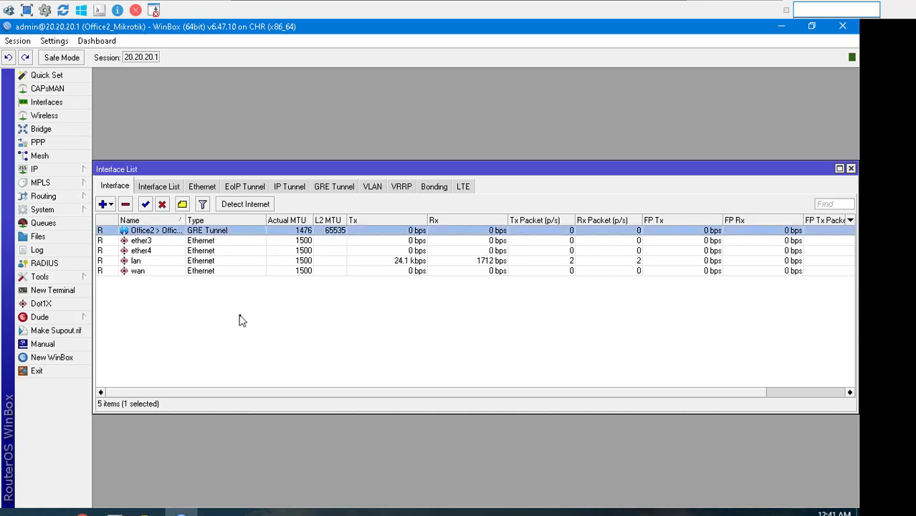
pyautogui.click(851, 169)
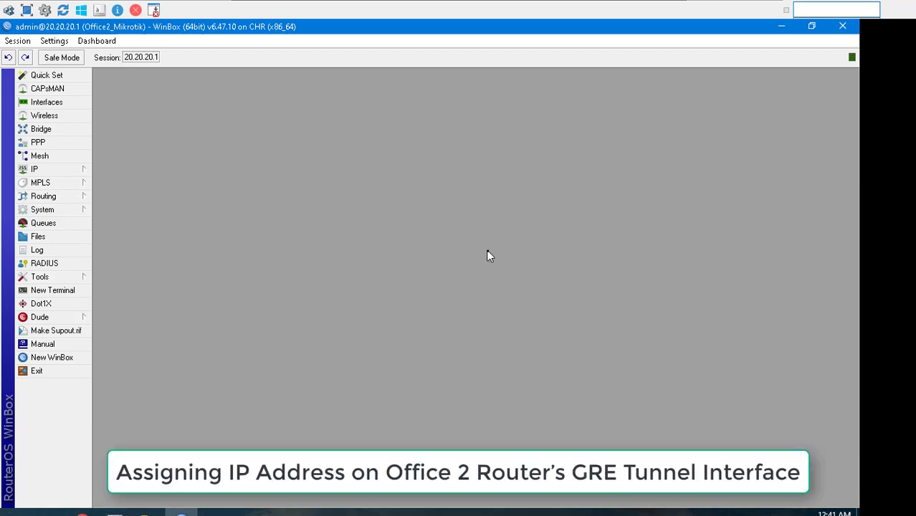
# In IP > Addresses, add 172.16.1.2/30 on the Office2 > Office1 tunnel and close the list
pyautogui.click(65, 172)
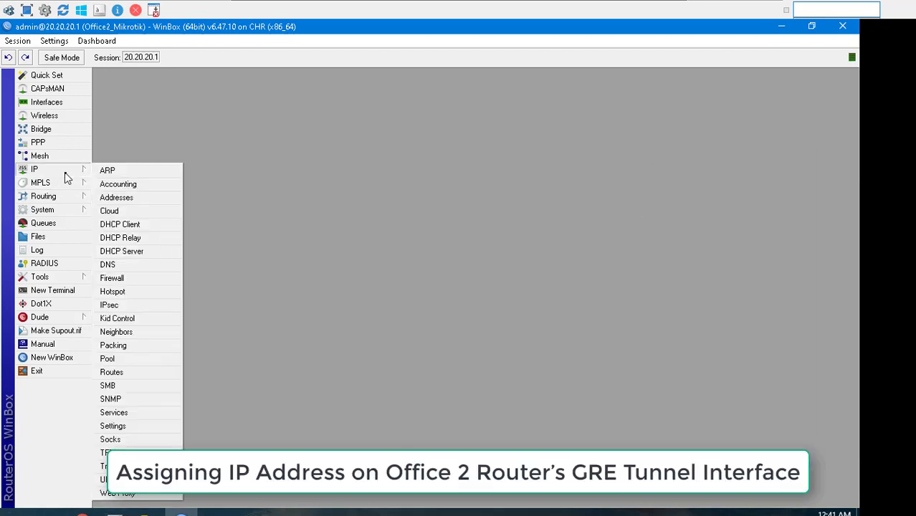
pyautogui.click(118, 198)
pyautogui.click(568, 179)
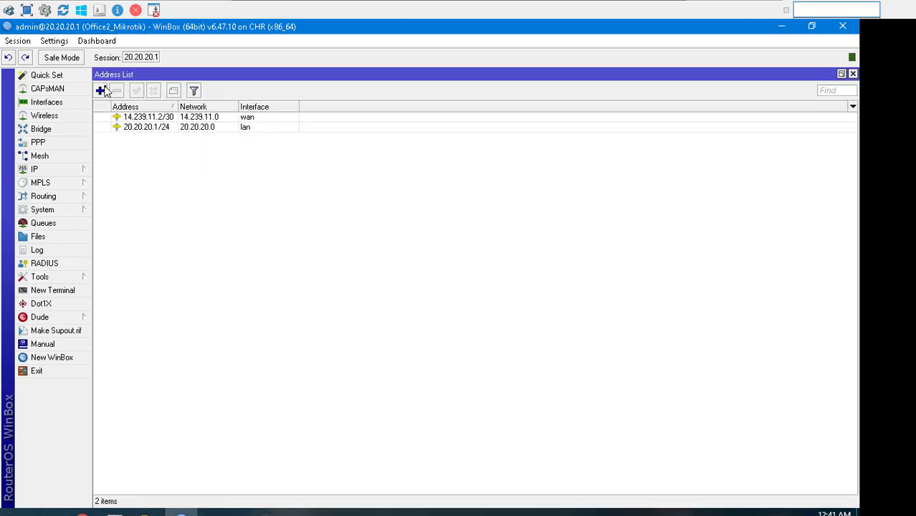
pyautogui.click(100, 90)
pyautogui.write('172.16.1.2/30')
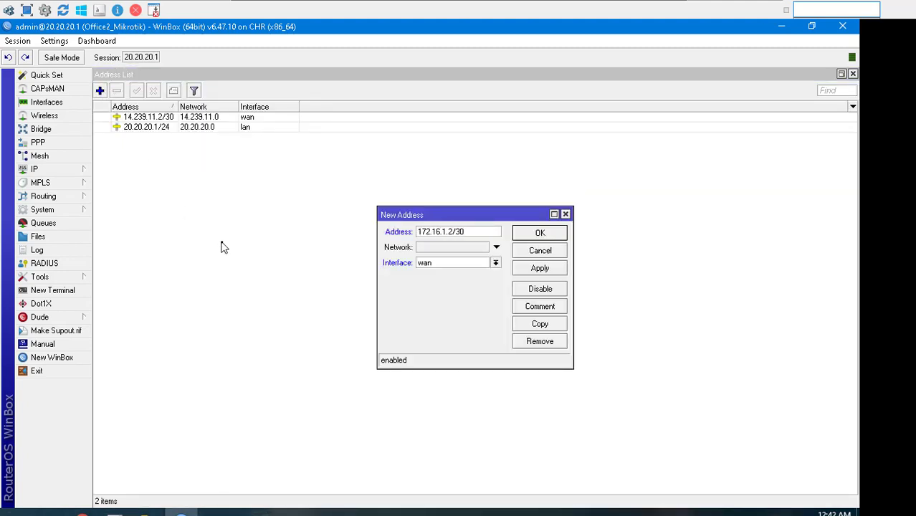
pyautogui.click(495, 263)
pyautogui.click(496, 273)
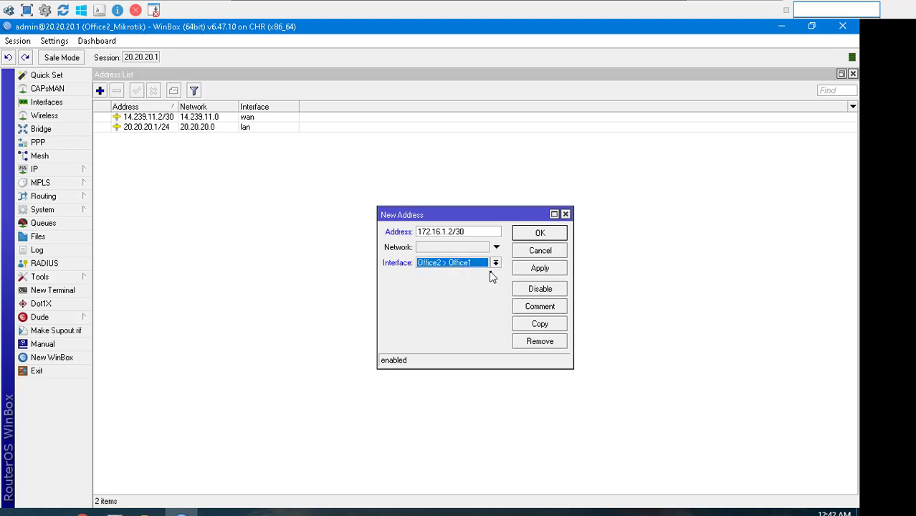
pyautogui.click(541, 234)
pyautogui.click(286, 137)
pyautogui.click(322, 235)
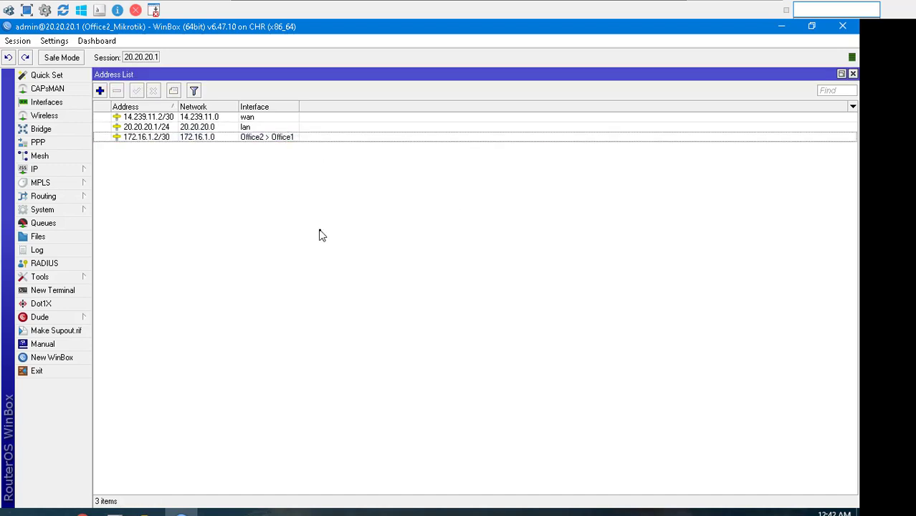
pyautogui.click(852, 74)
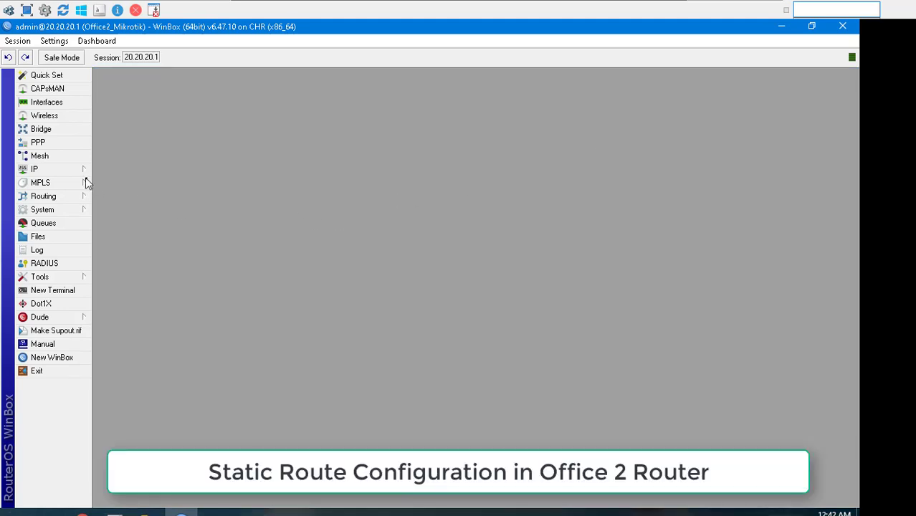
# Add a static route to 10.10.10.0/24 via gateway 172.16.1.1 on Office2_Mikrotik
pyautogui.click(67, 171)
pyautogui.click(131, 373)
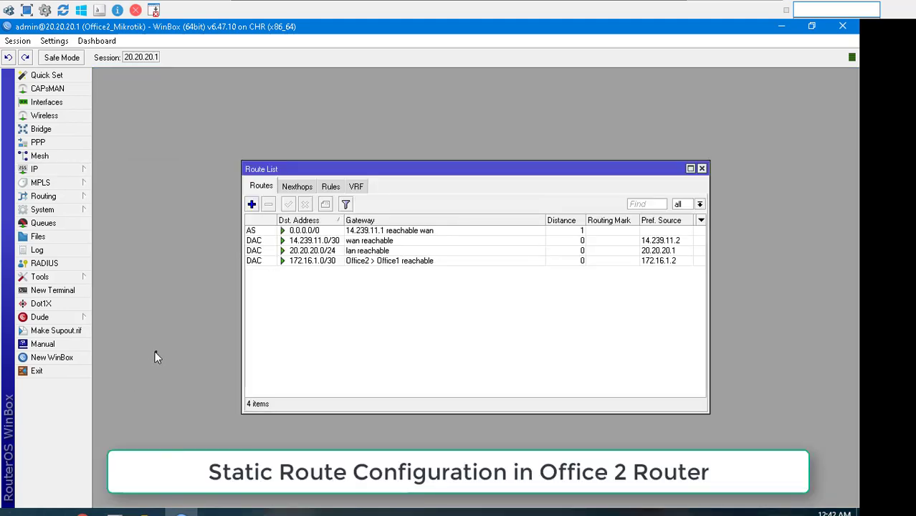
pyautogui.click(690, 169)
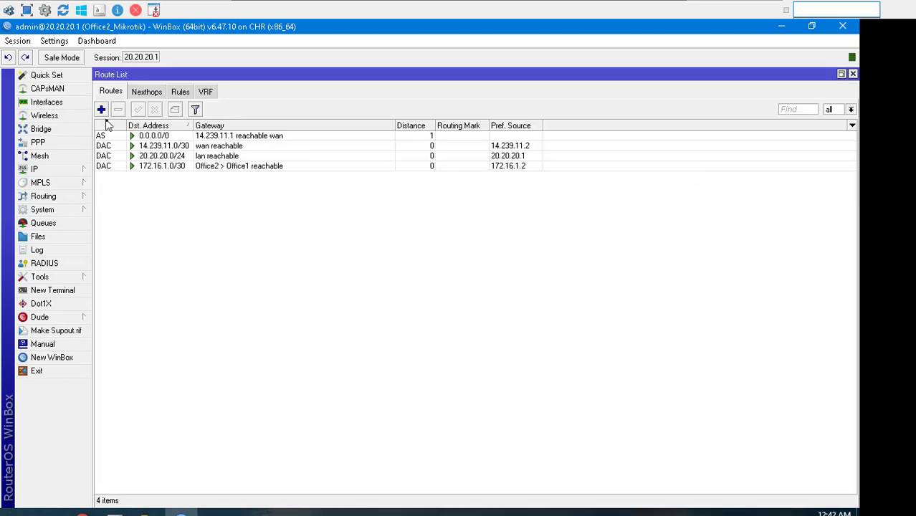
pyautogui.click(101, 109)
pyautogui.doubleClick(401, 182)
pyautogui.write('10.10.10.0/24')
pyautogui.click(308, 127)
pyautogui.write('1')
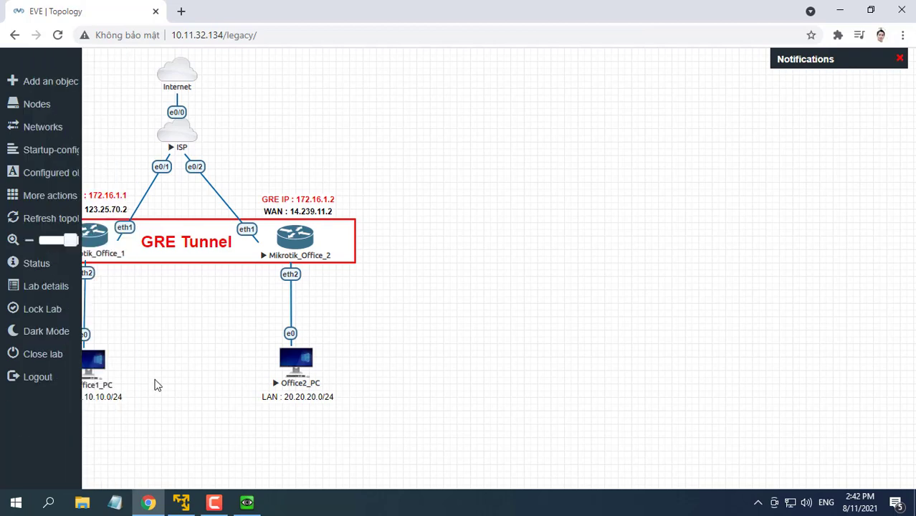
pyautogui.click(247, 502)
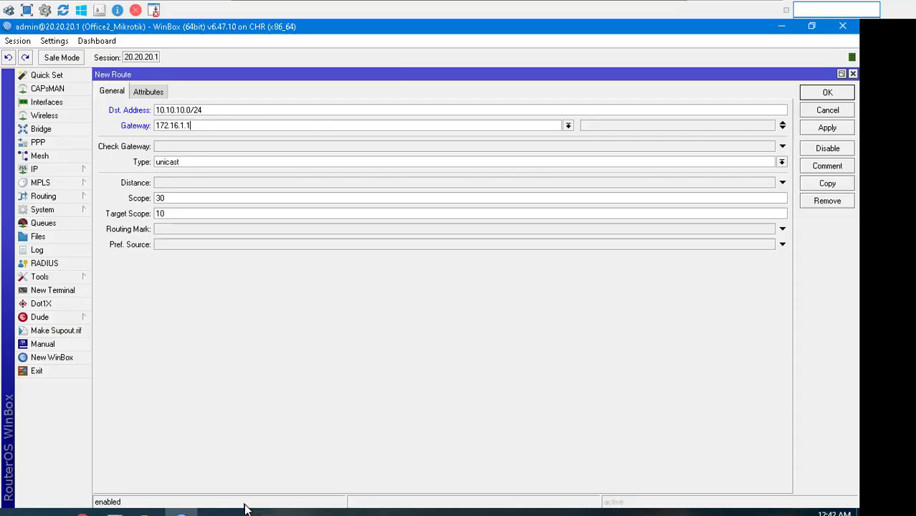
pyautogui.click(828, 93)
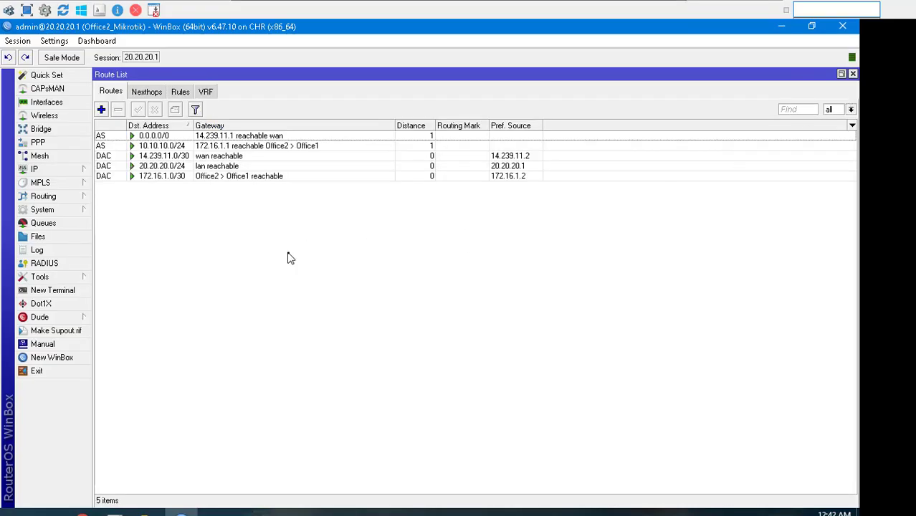
# Review the new 10.10.10.0/24 route and close the route list
pyautogui.click(279, 146)
pyautogui.click(302, 260)
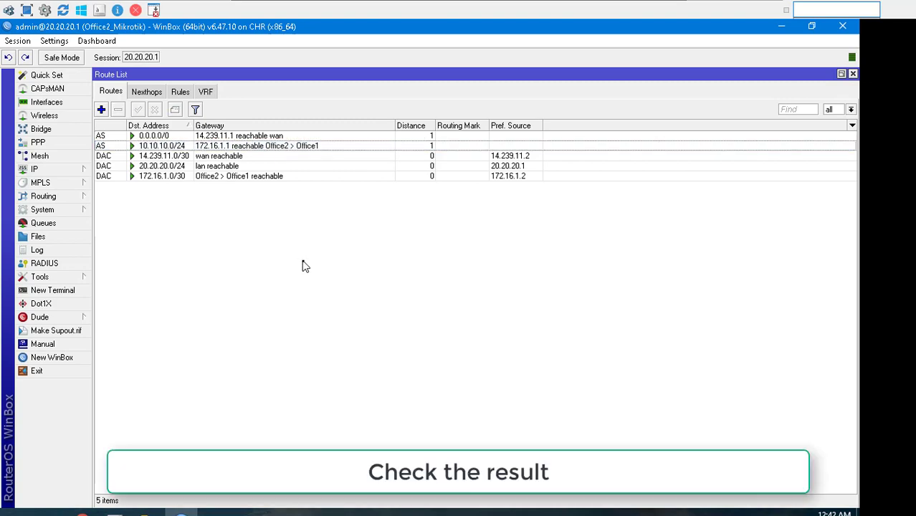
pyautogui.click(853, 75)
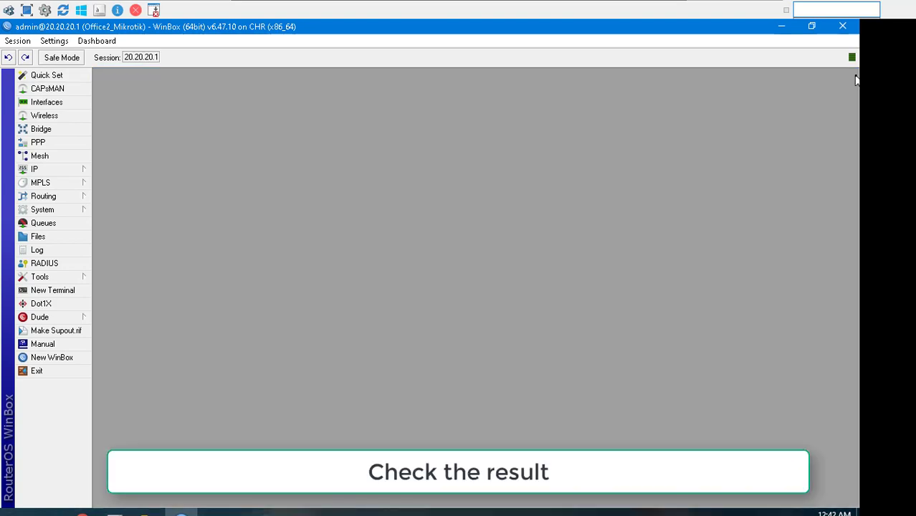
# After closing WinBox, check with ipconfig that Office2_PC has 20.20.20.254, then ping 10.10.10.254
pyautogui.click(843, 27)
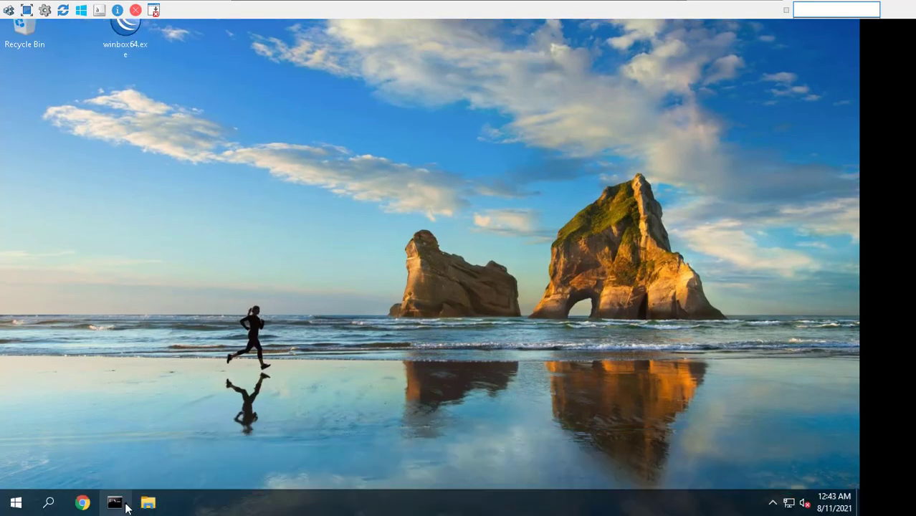
pyautogui.click(115, 503)
pyautogui.write('ipconf')
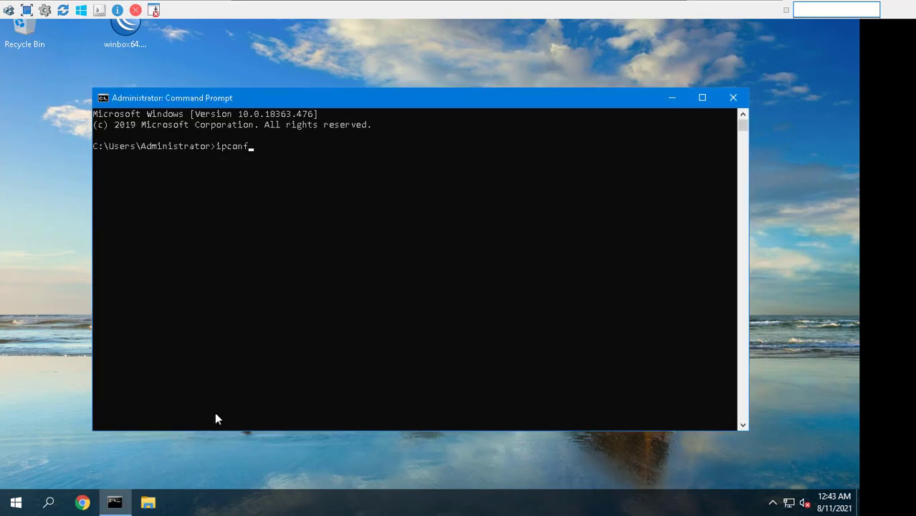
pyautogui.write('ig')
pyautogui.press('Return')
pyautogui.write('ping 10.10.')
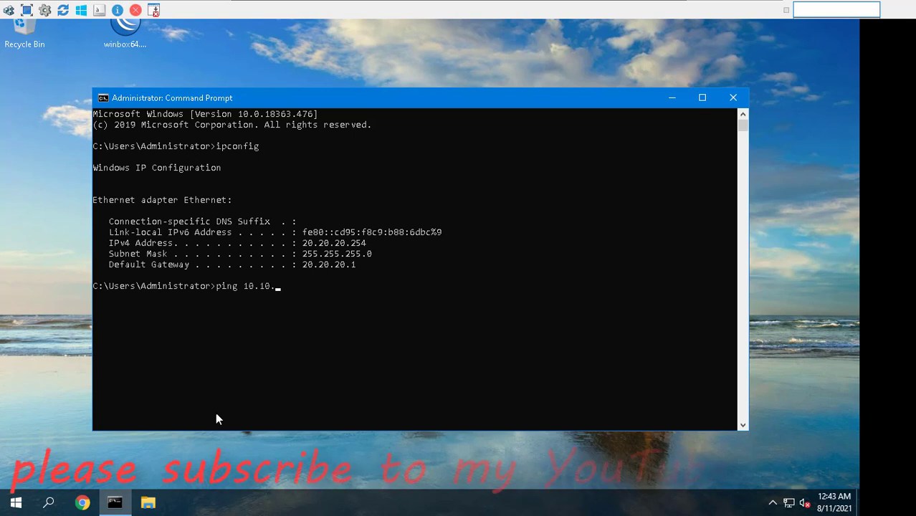
pyautogui.write('10.254')
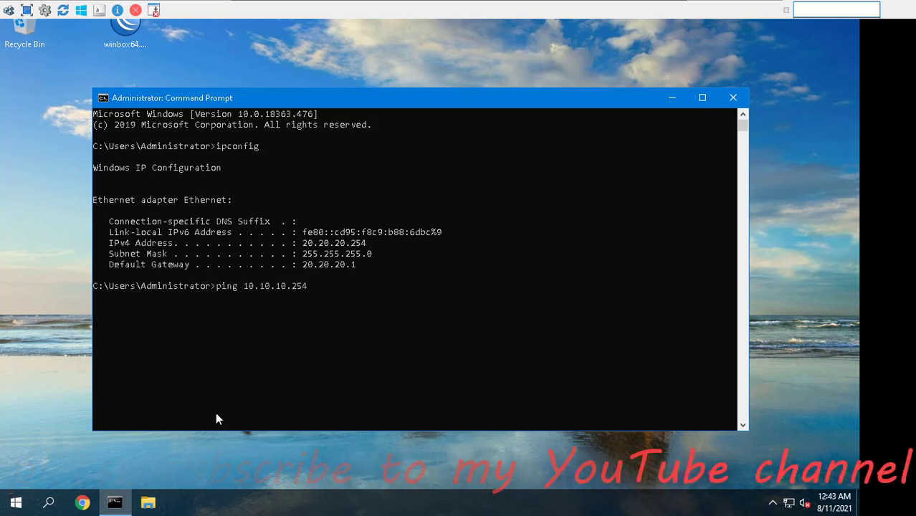
pyautogui.press('Return')
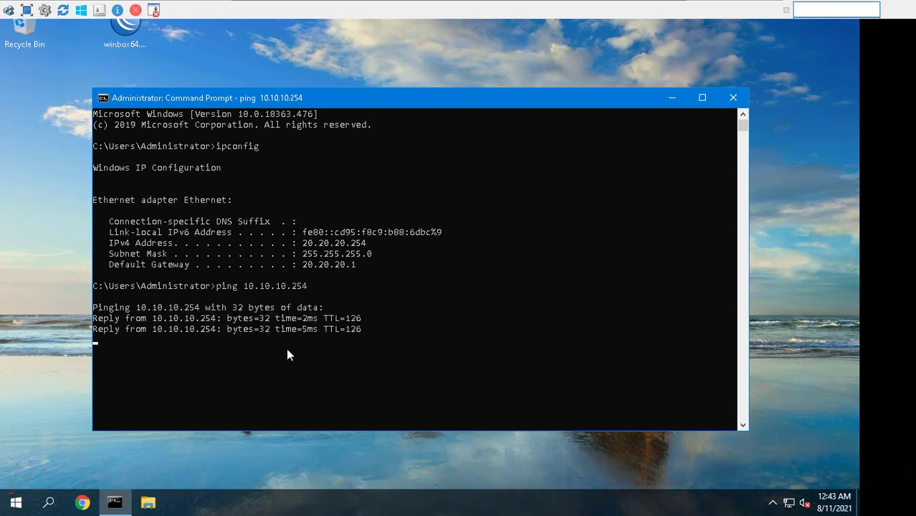